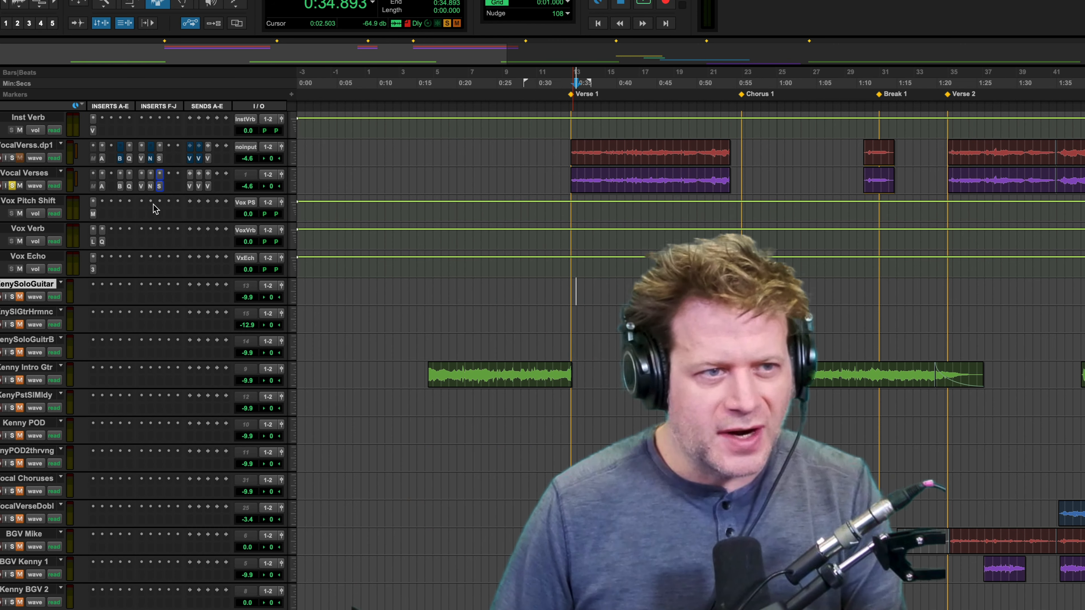
- Compare the VocalVerss.dp1 and Vocal Verses tracks by soloing them alternately during playback
left_click(12, 157)
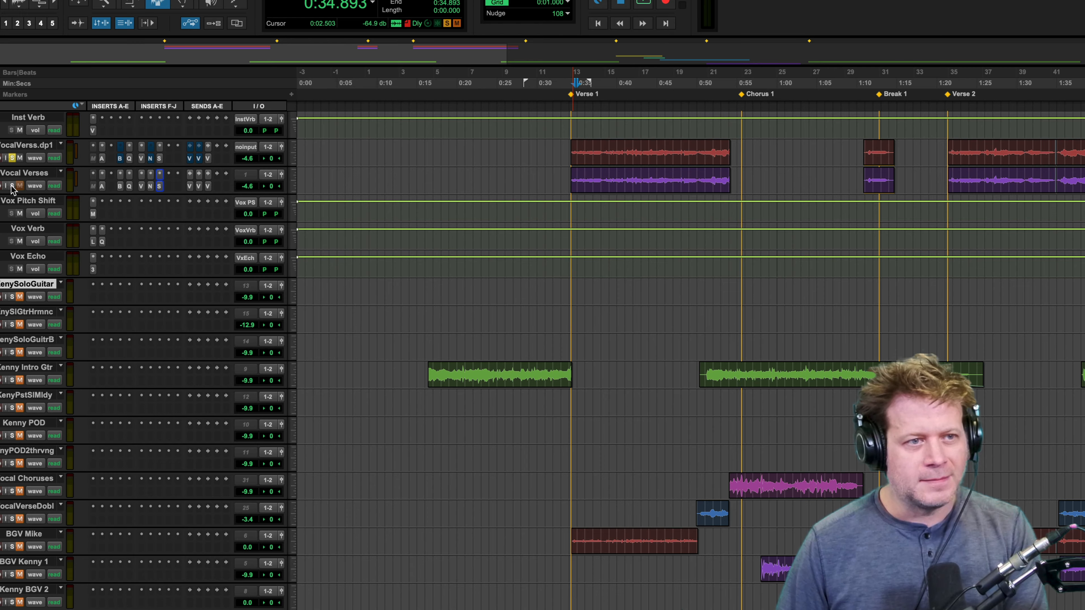
left_click(11, 186)
left_click(12, 158)
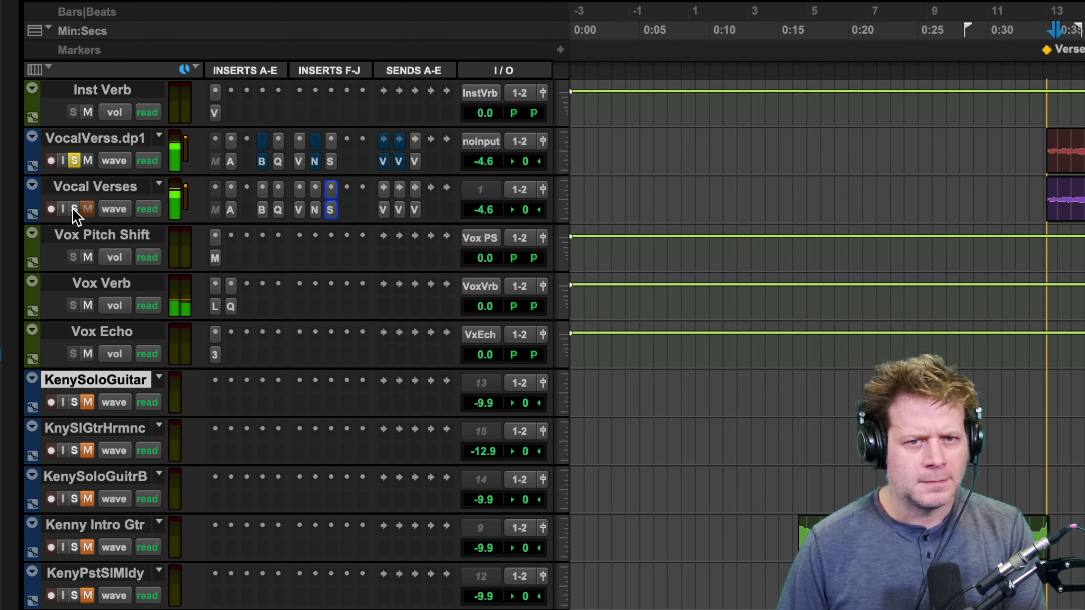
left_click(74, 209)
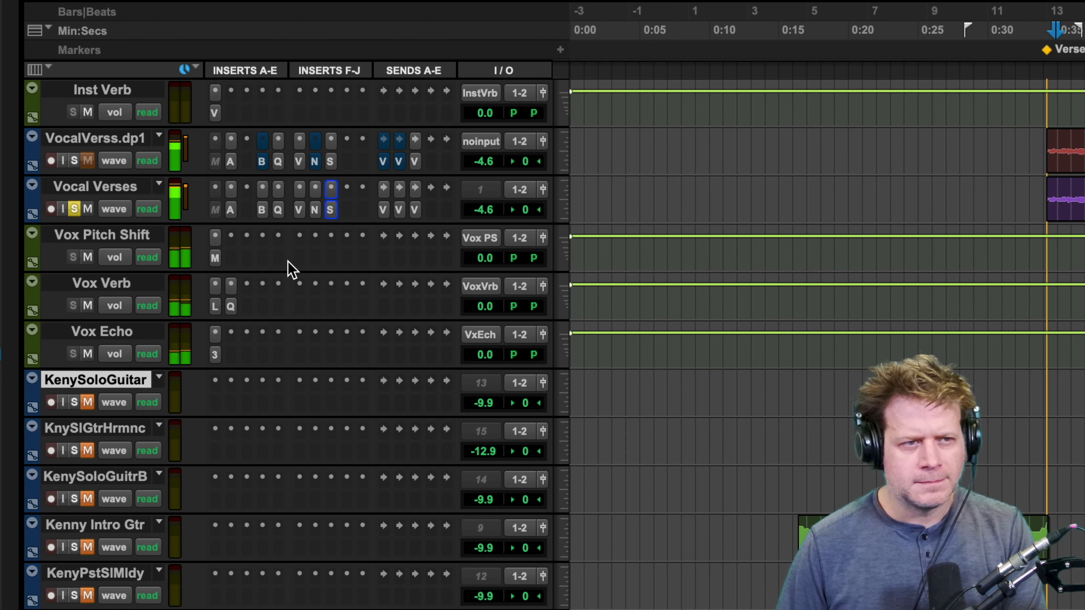
left_click(74, 161)
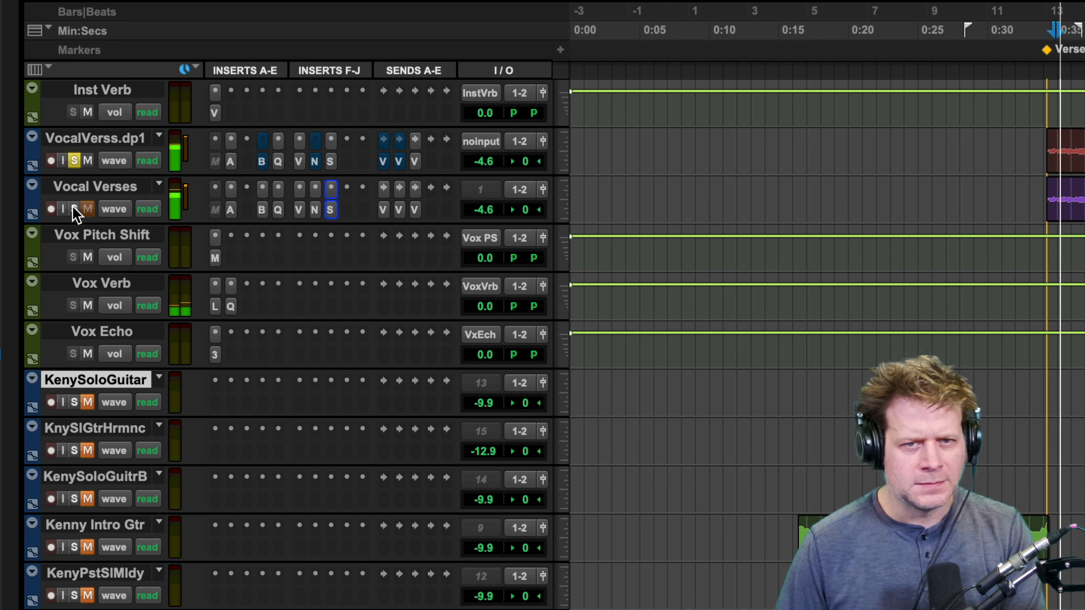
- Place the playback start at the beginning of the Verse 1 clip on VocalVerss.dp1 and restart playback from there
left_click(993, 142)
key("space")
key("Tab")
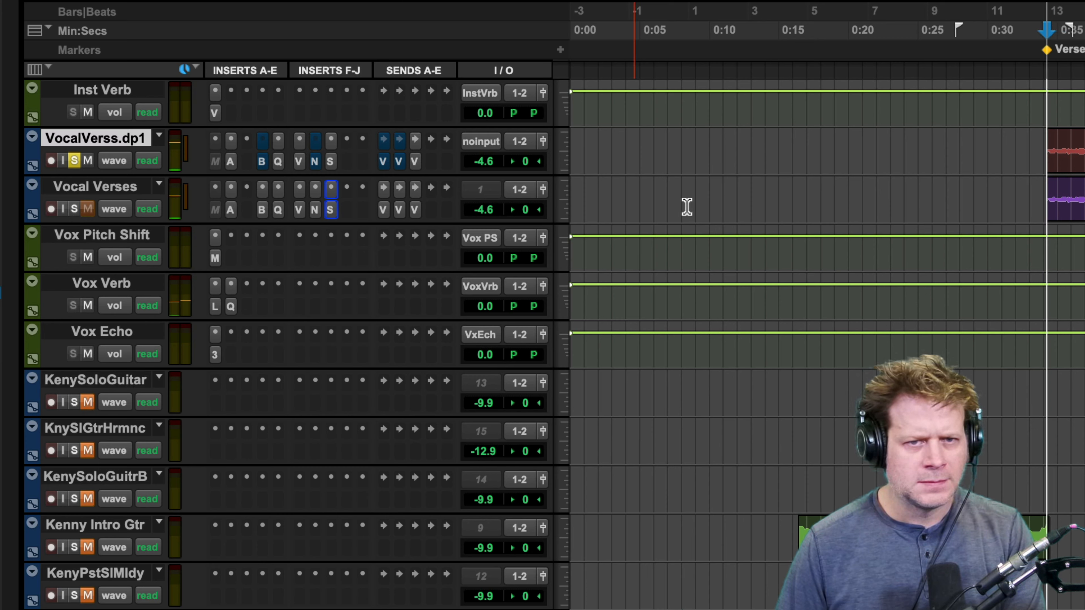
key("space")
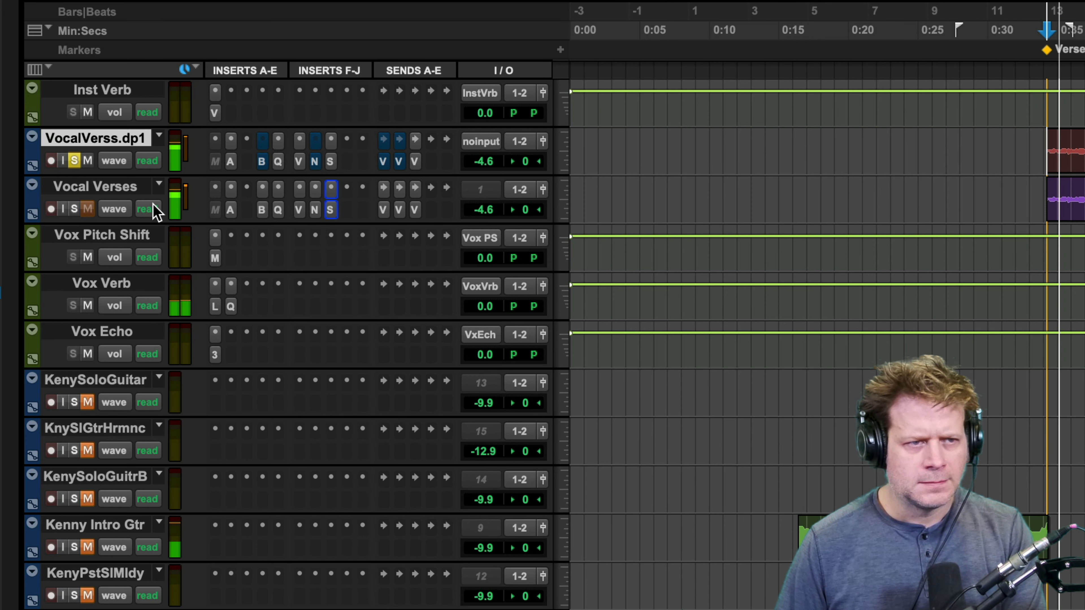
- Alternate the solo between Vocal Verses and VocalVerss.dp1 from the start of Verse 1, ending with Vocal Verses soloed
left_click(74, 209)
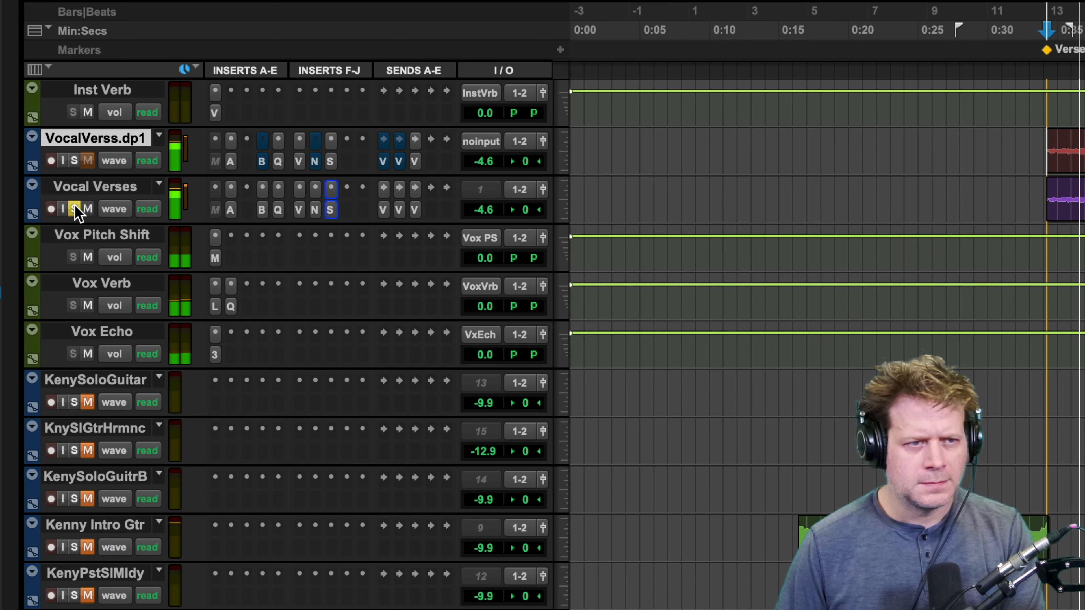
left_click(74, 160)
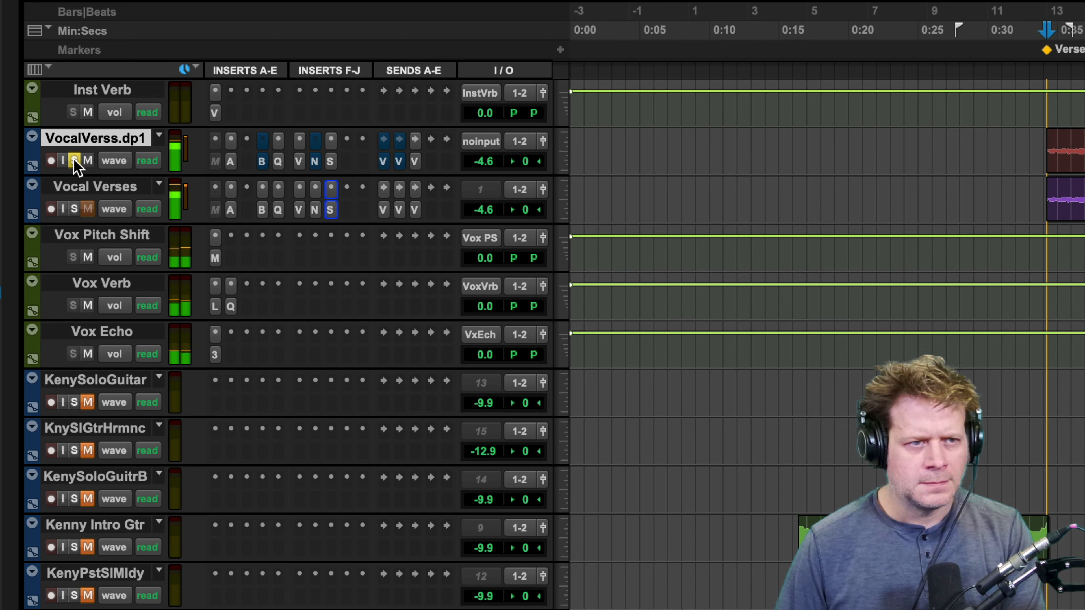
left_click(74, 209)
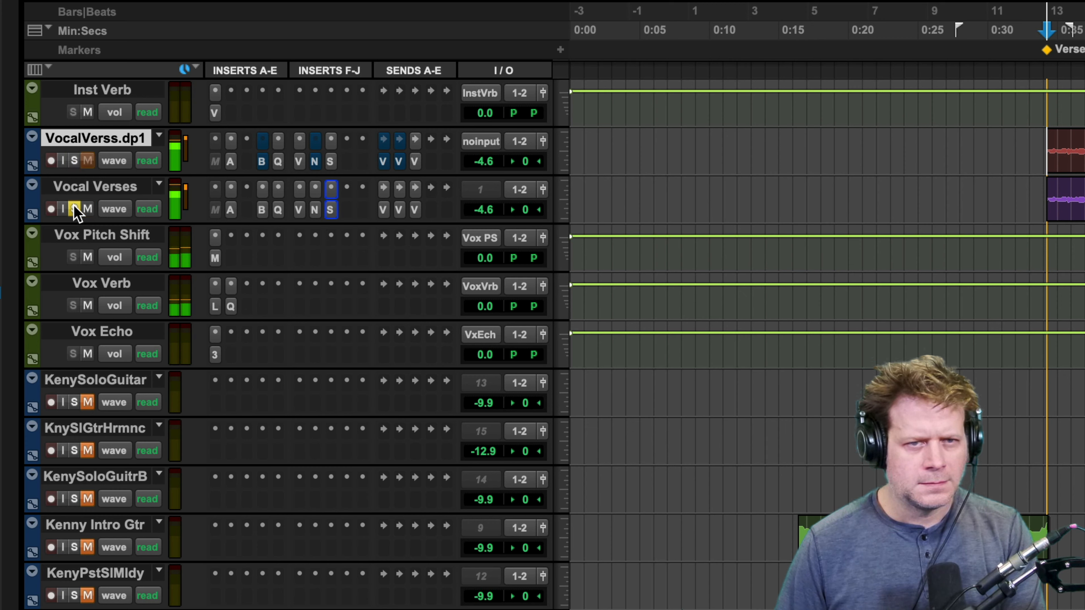
left_click(74, 161)
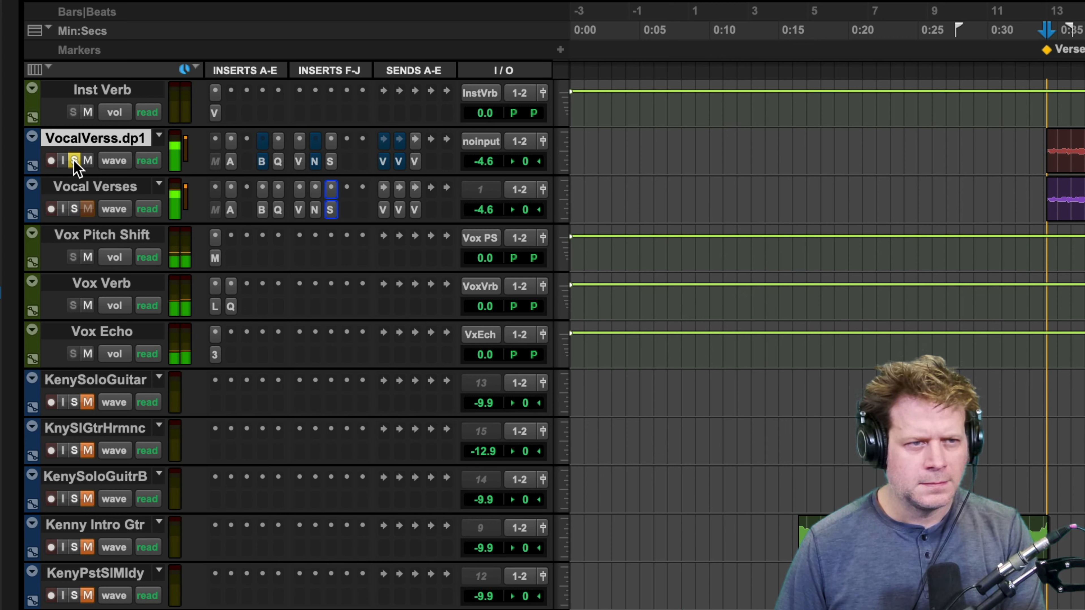
left_click(74, 209)
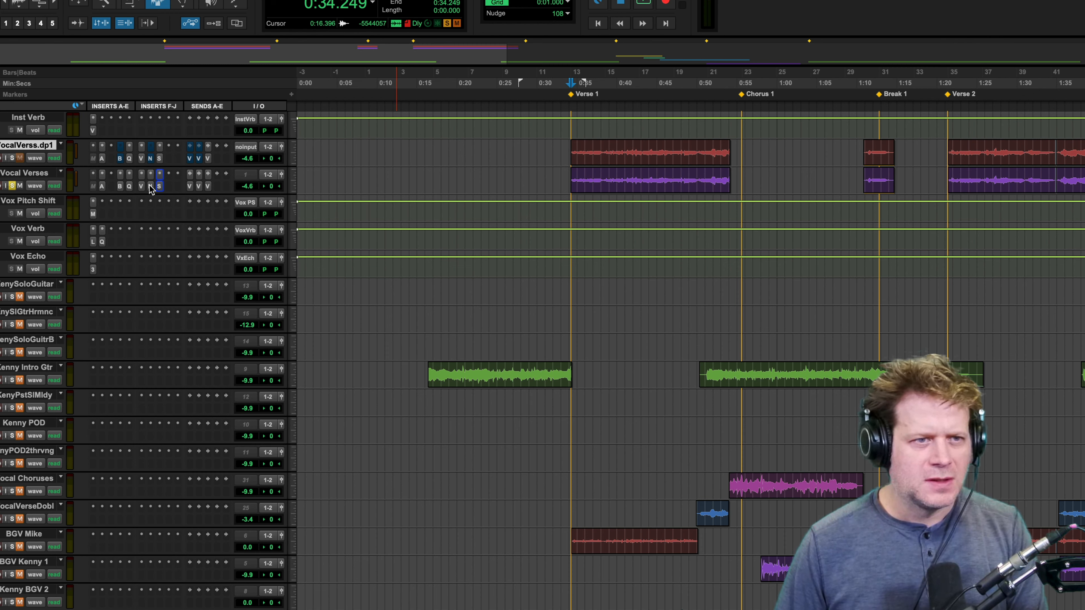
- Open the Black Box HG-2MS insert on Vocal Verses, compare it bypassed and active during playback, and close it
left_click(119, 186)
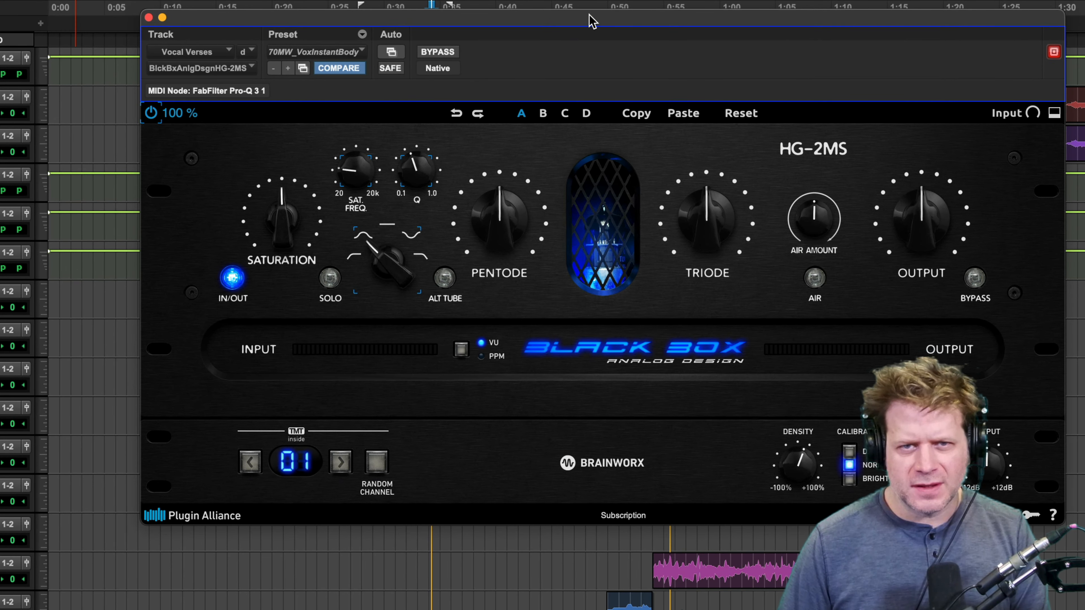
left_click_drag(592, 21, 456, 10)
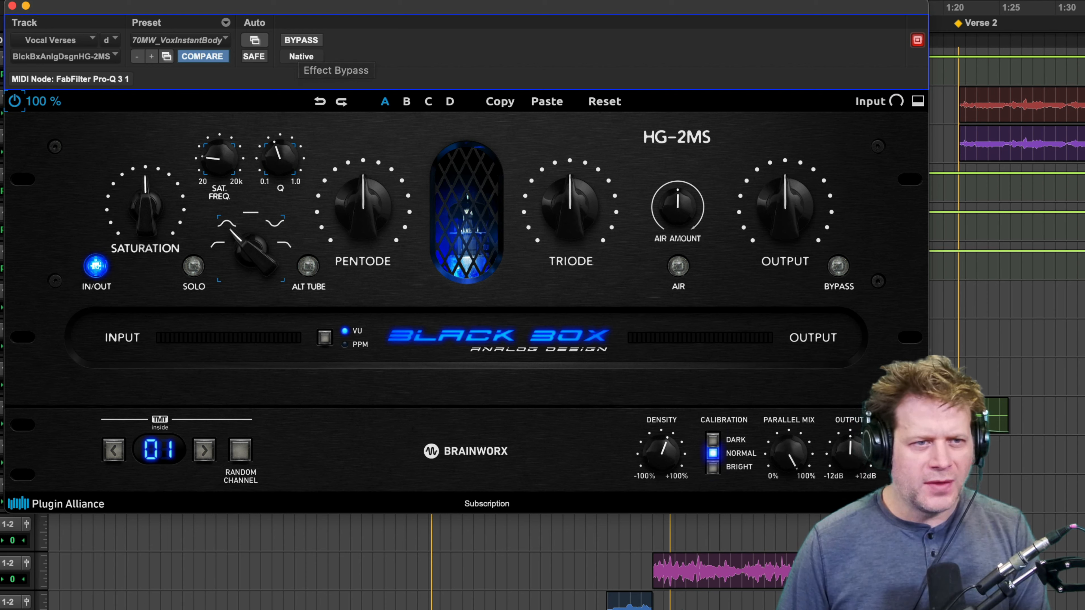
left_click(316, 44)
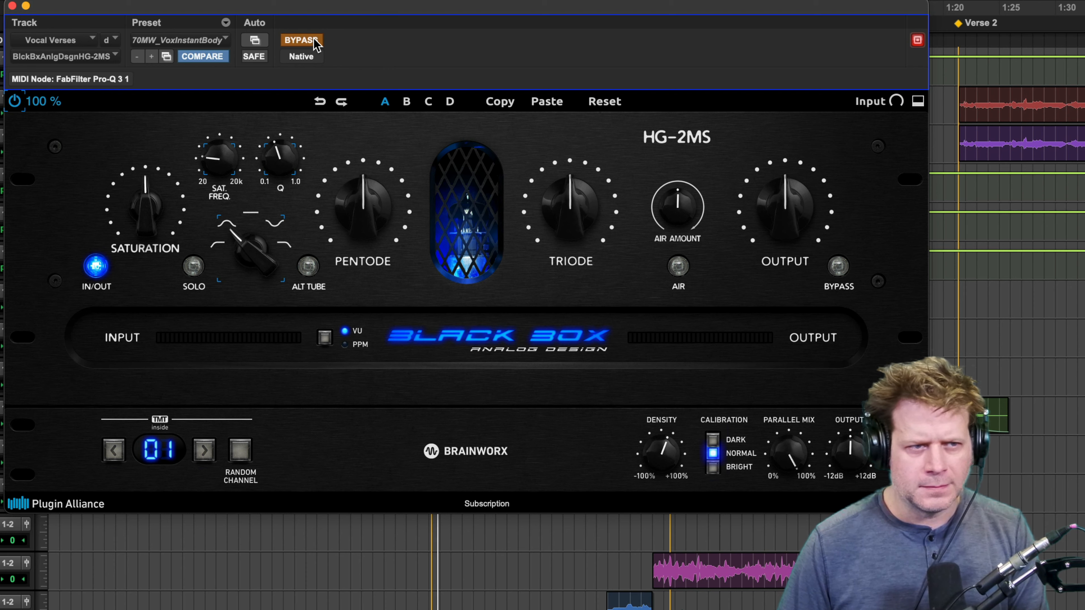
left_click(317, 43)
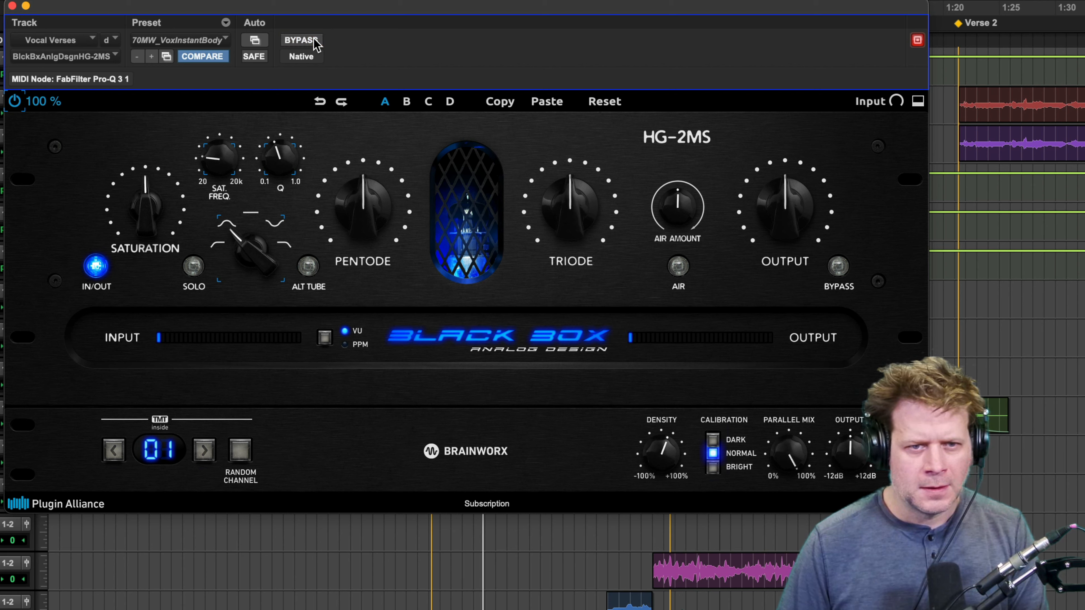
left_click(317, 43)
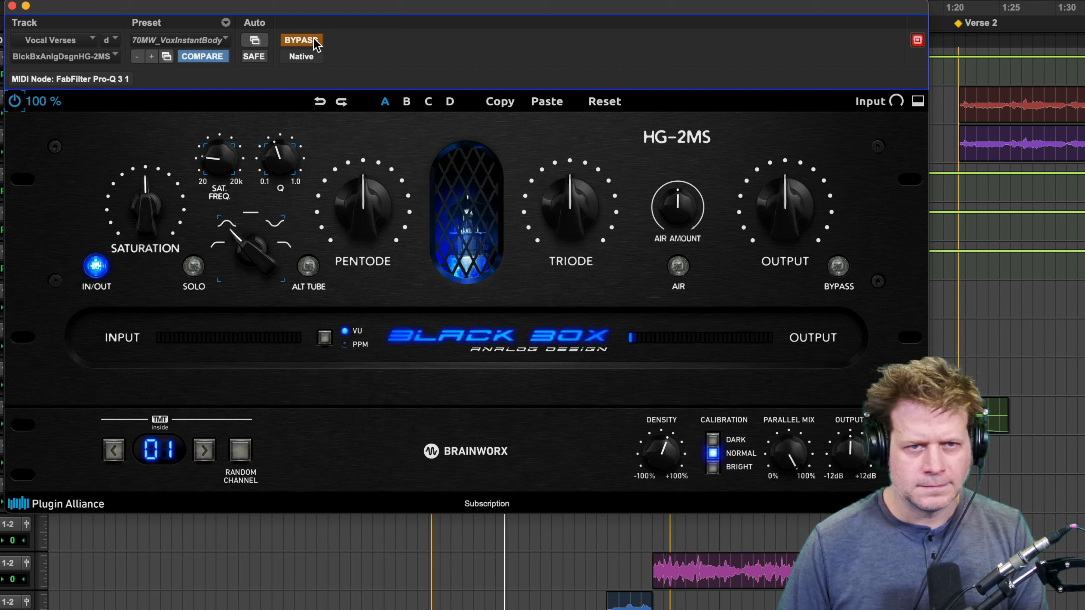
left_click(316, 43)
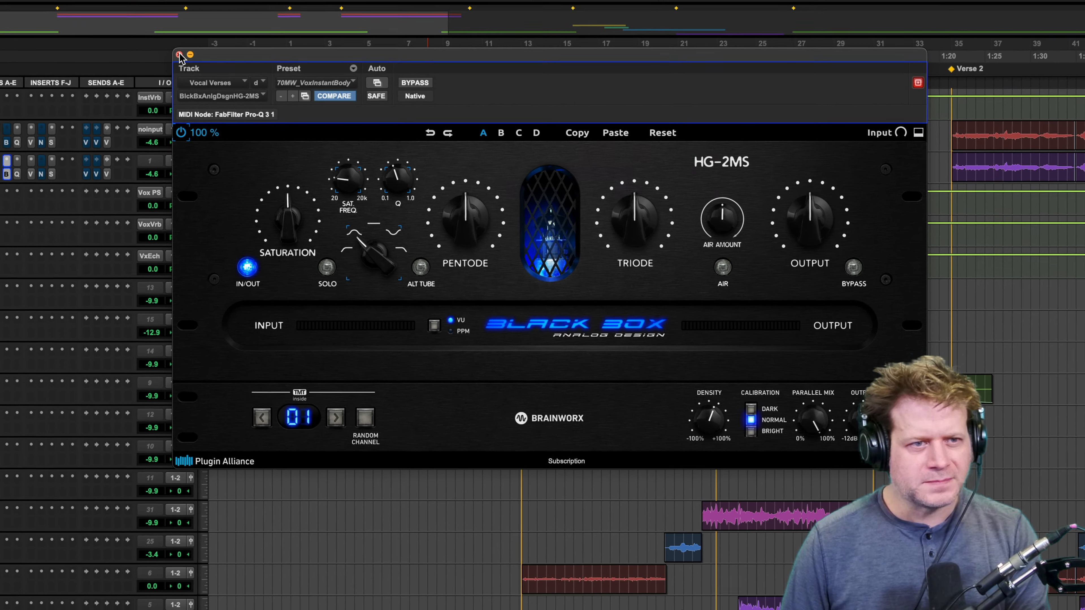
left_click(12, 6)
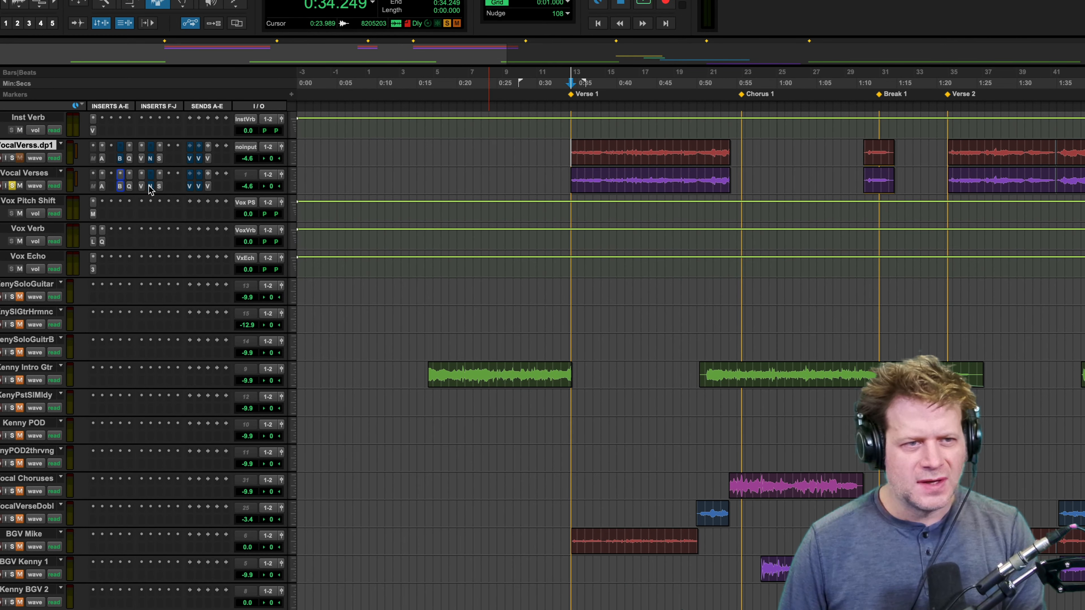
- Enable the Noveltech Vocal Enhancer insert on Vocal Verses and audition it both bypassed and active
left_click(152, 185, "super")
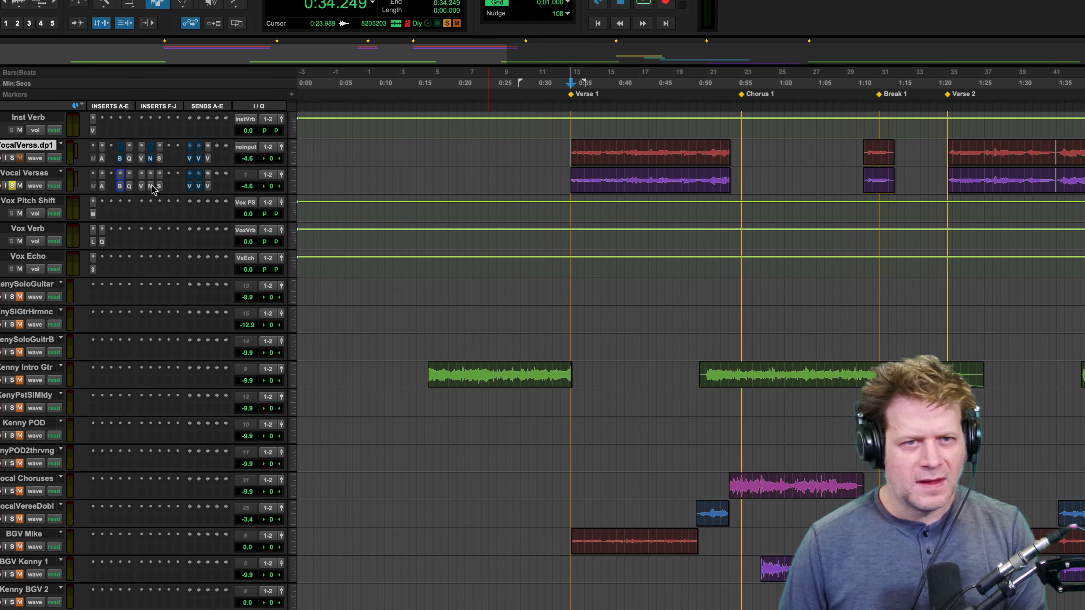
left_click(152, 186)
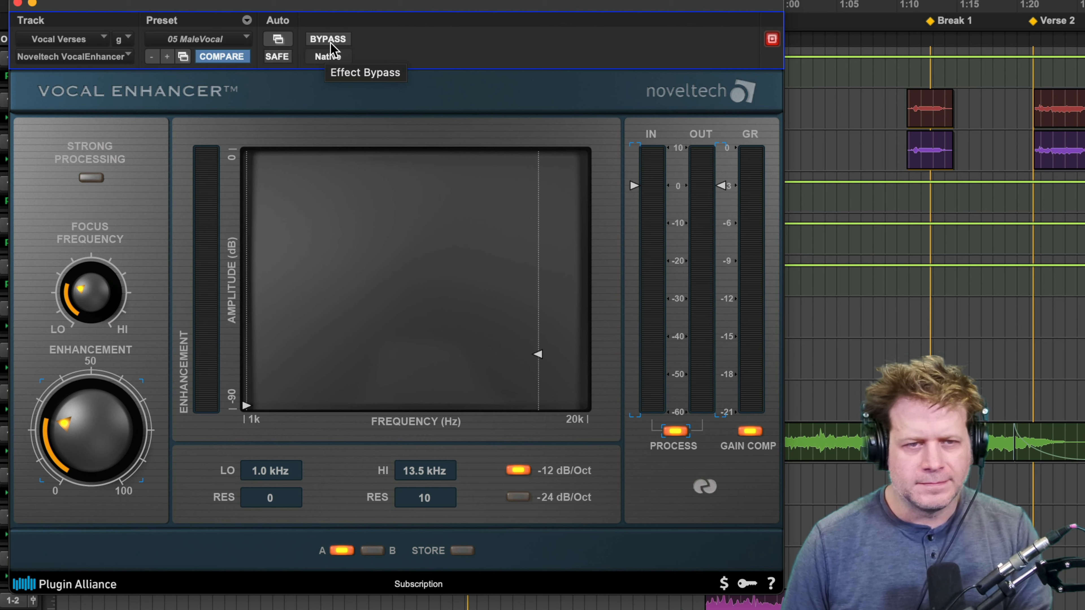
key("space")
left_click(336, 40)
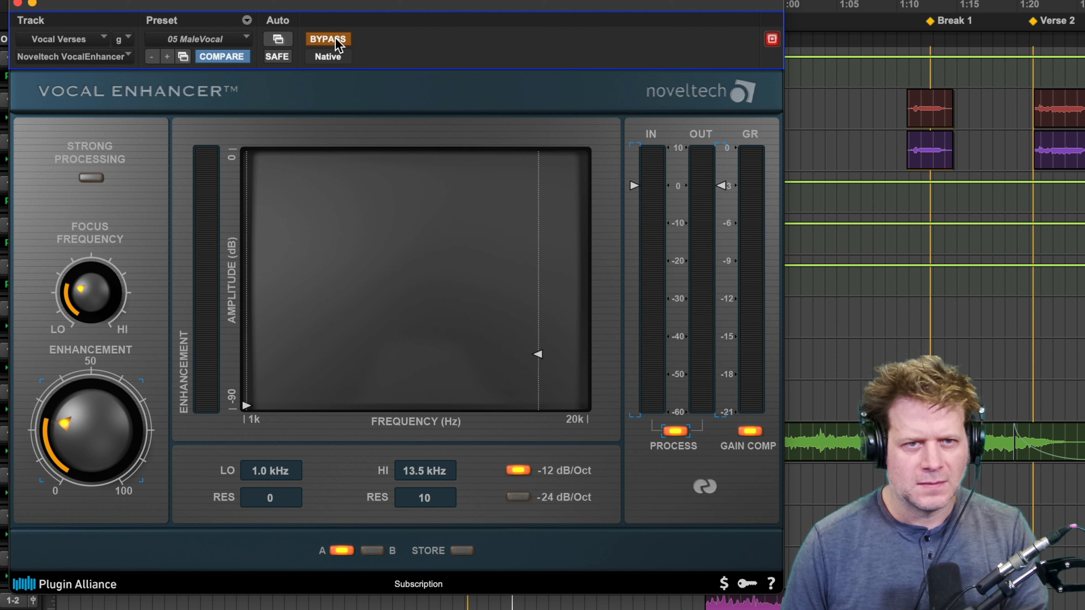
left_click(336, 41)
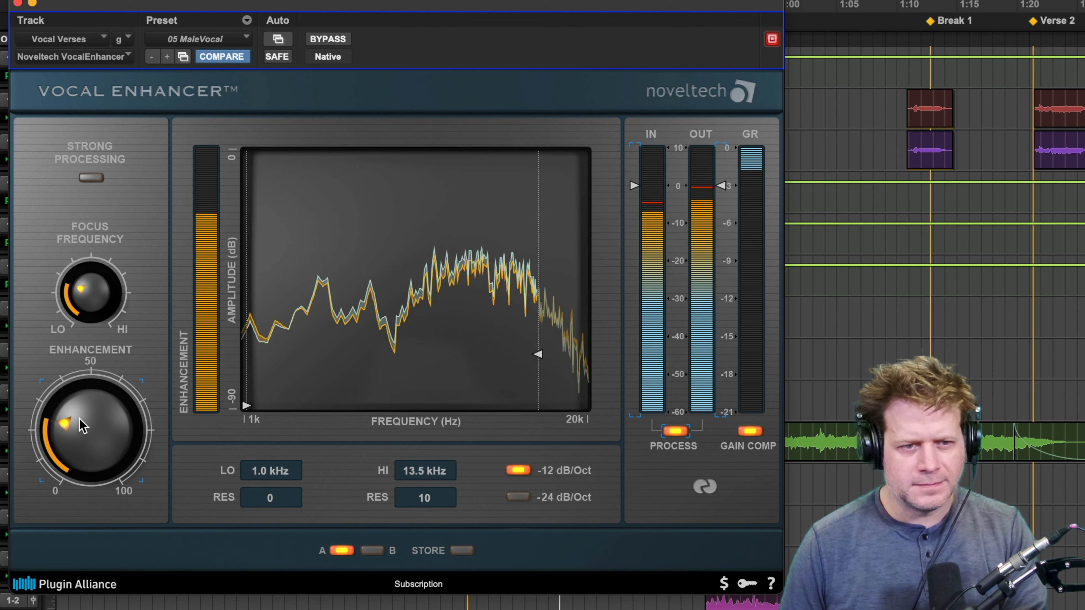
- Raise the Vocal Enhancer's Enhancement to about one third of its range and compare it against the bypassed sound
mouse_move(88, 406)
left_mouse_down()
mouse_move(80, 363)
mouse_move(60, 372)
mouse_move(67, 404)
left_mouse_up()
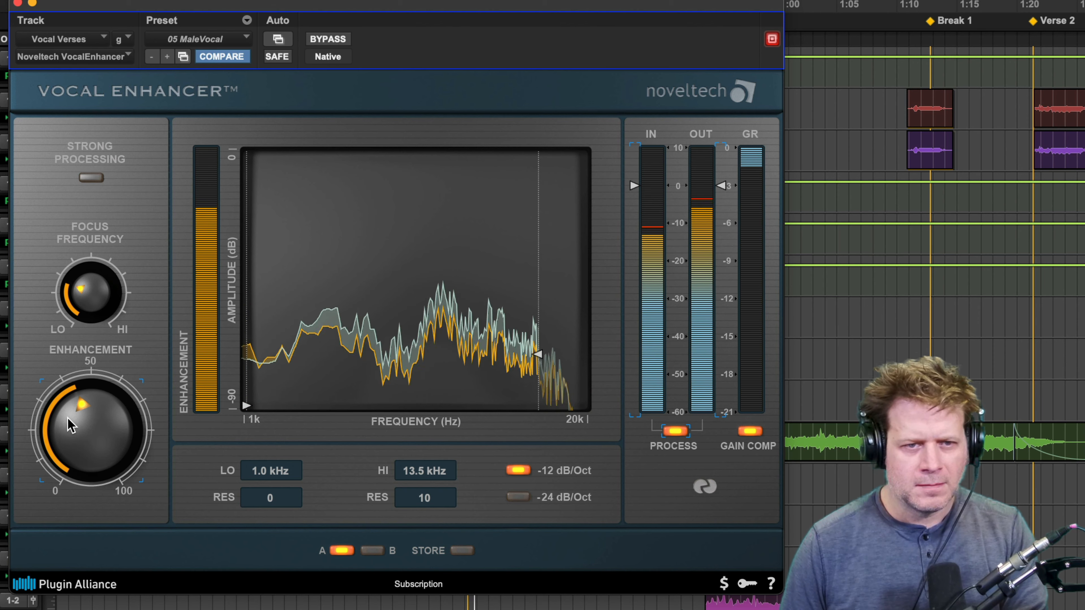
left_click_drag(81, 431, 50, 419)
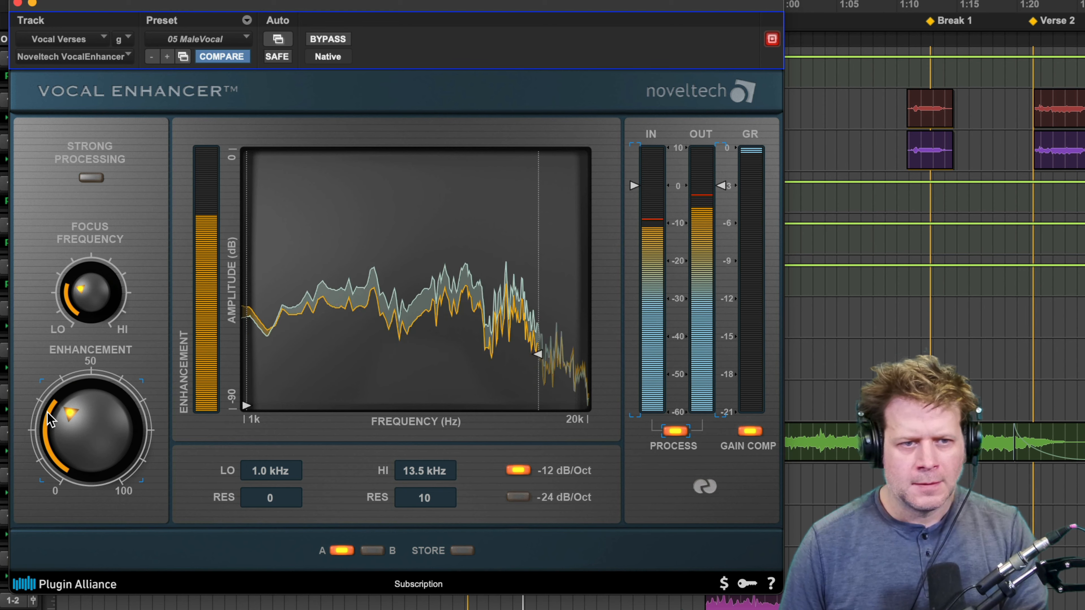
left_click(328, 39)
left_click(328, 39)
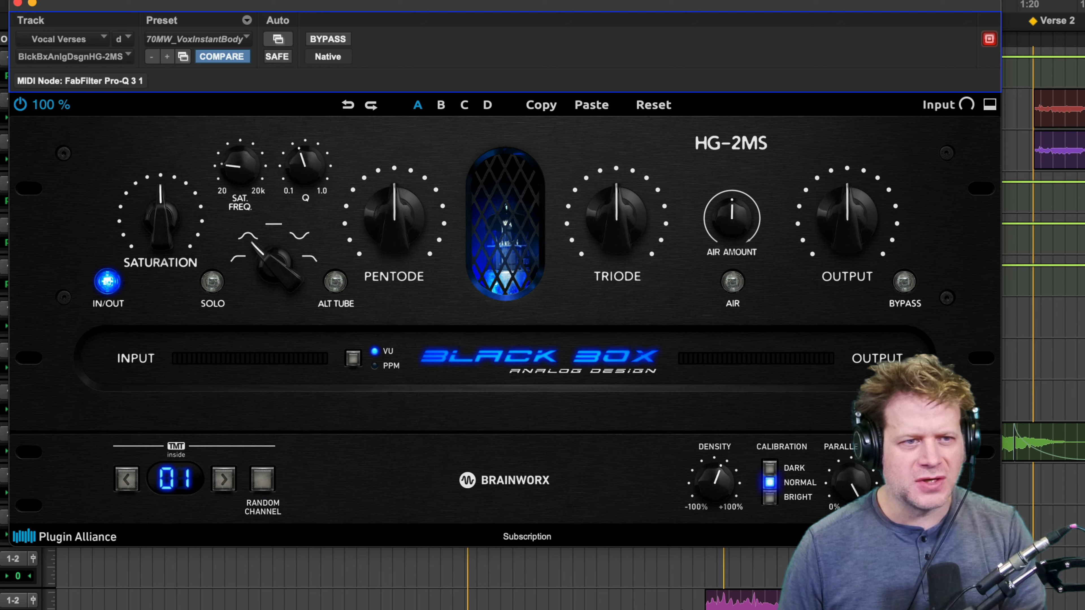
- Close the HG-2MS window, then view the settings of the SPL De-Esser insert on Vocal Verses and close it
left_click(18, 3)
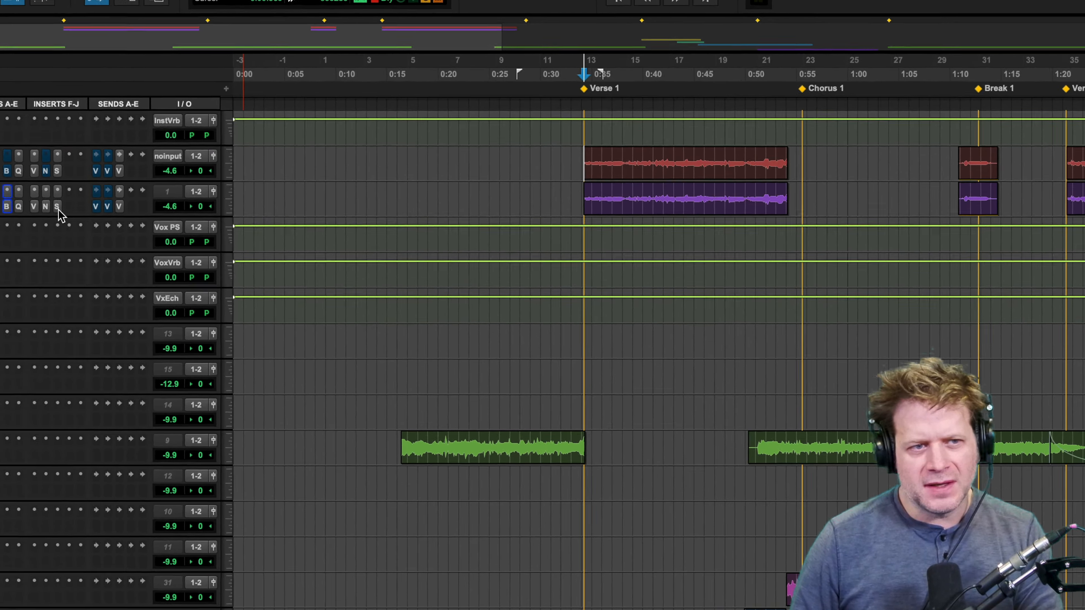
left_click(160, 188)
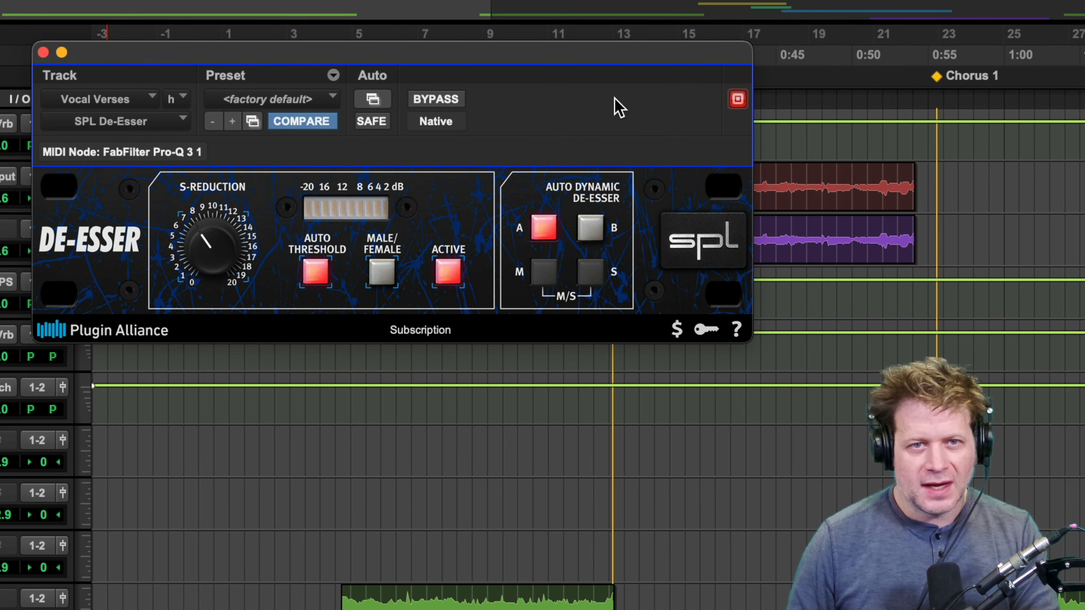
left_click(44, 52)
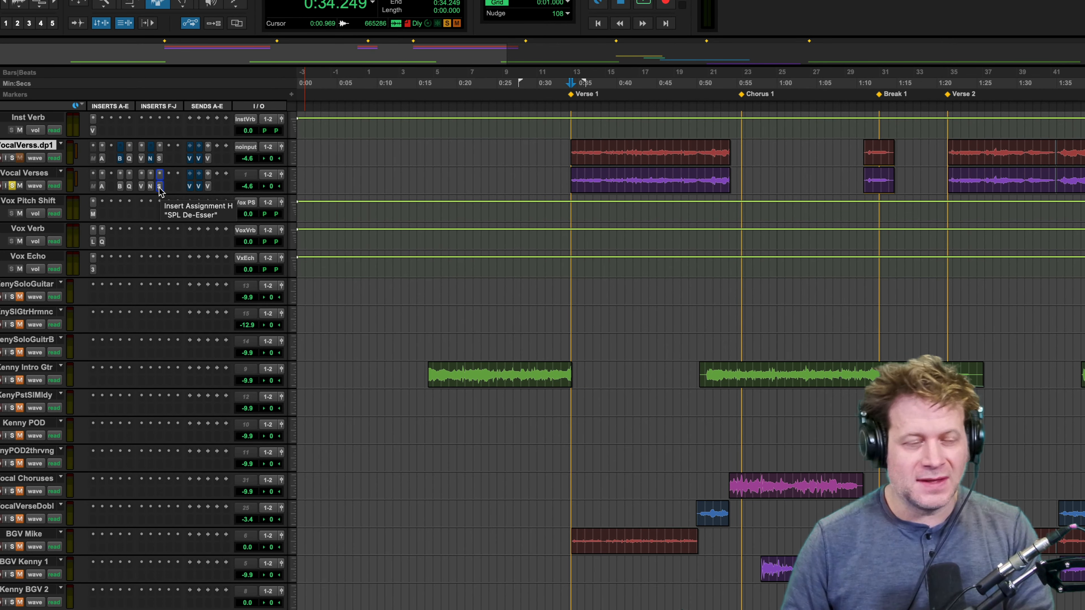
- Inspect the delay settings of the Mod Delay III insert on the Vox Echo track and close its window
scroll(159, 188, "up", 4)
scroll(173, 222, "down", 2)
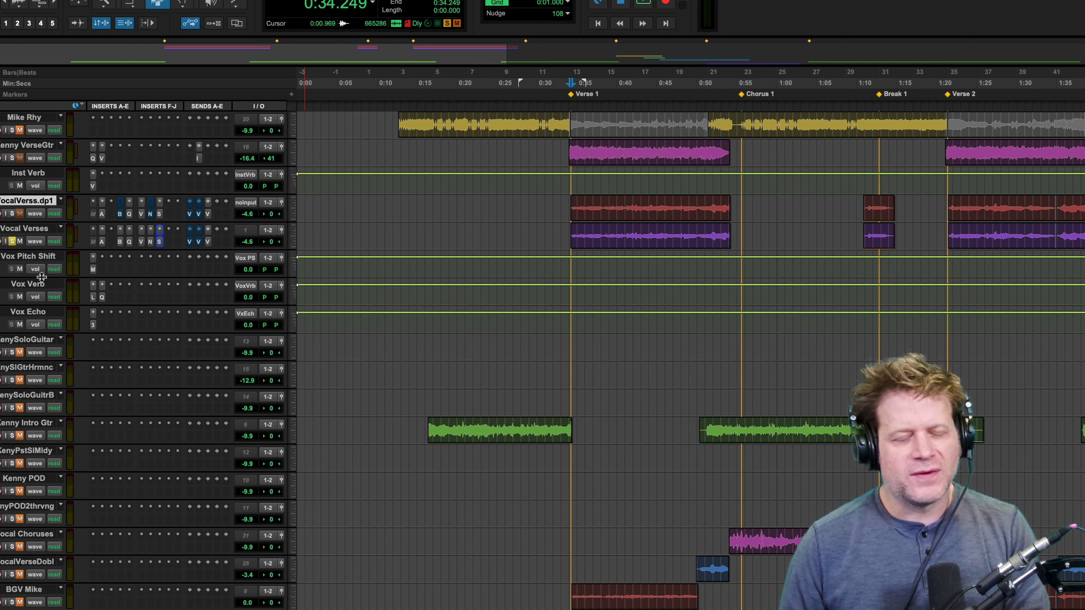
left_click(93, 326)
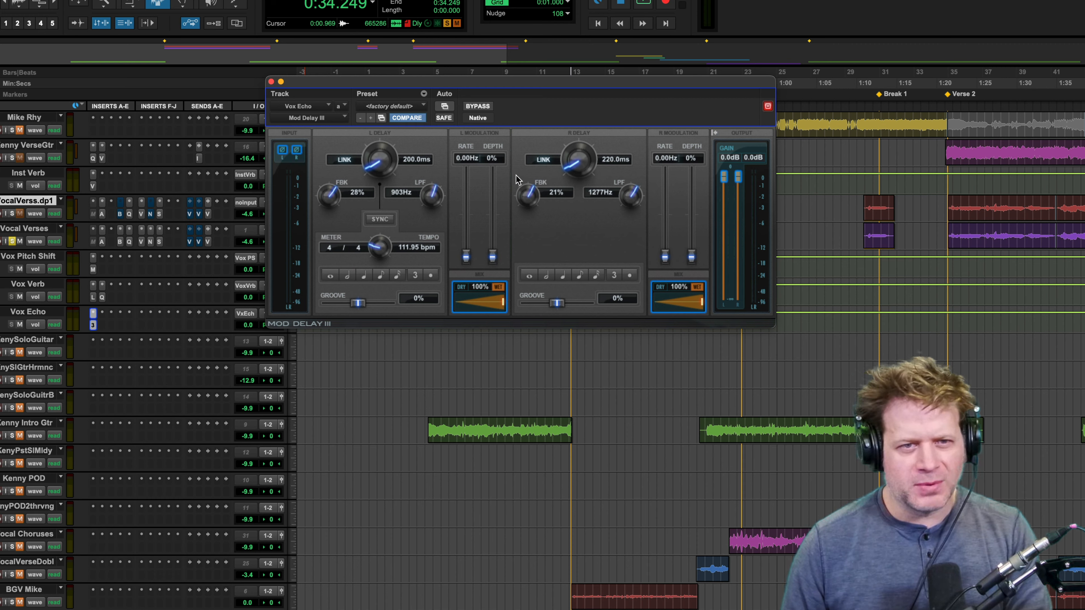
left_click_drag(606, 82, 589, 84)
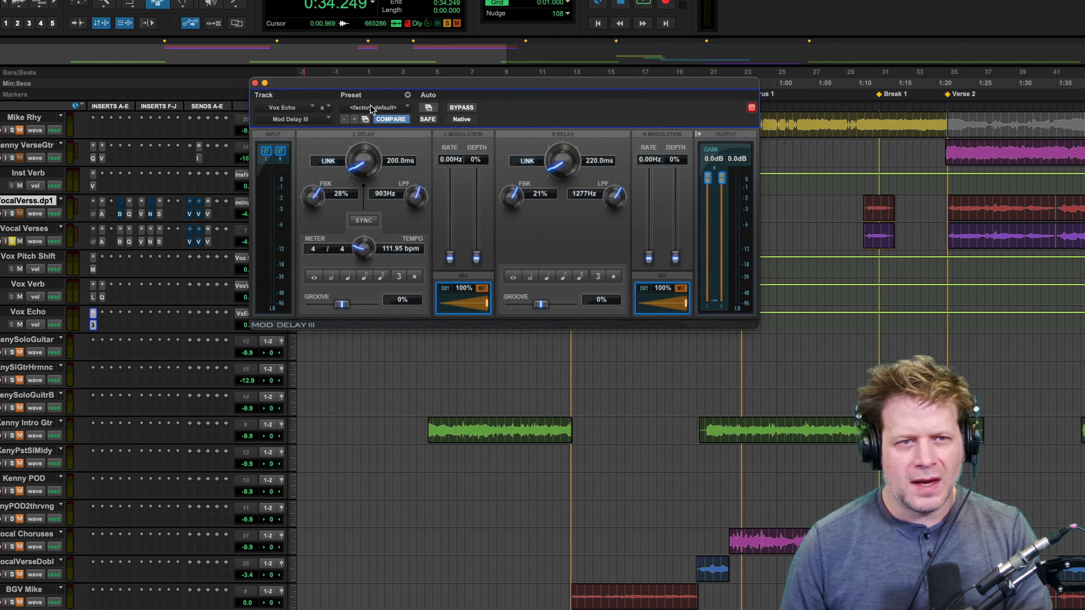
left_click(254, 83)
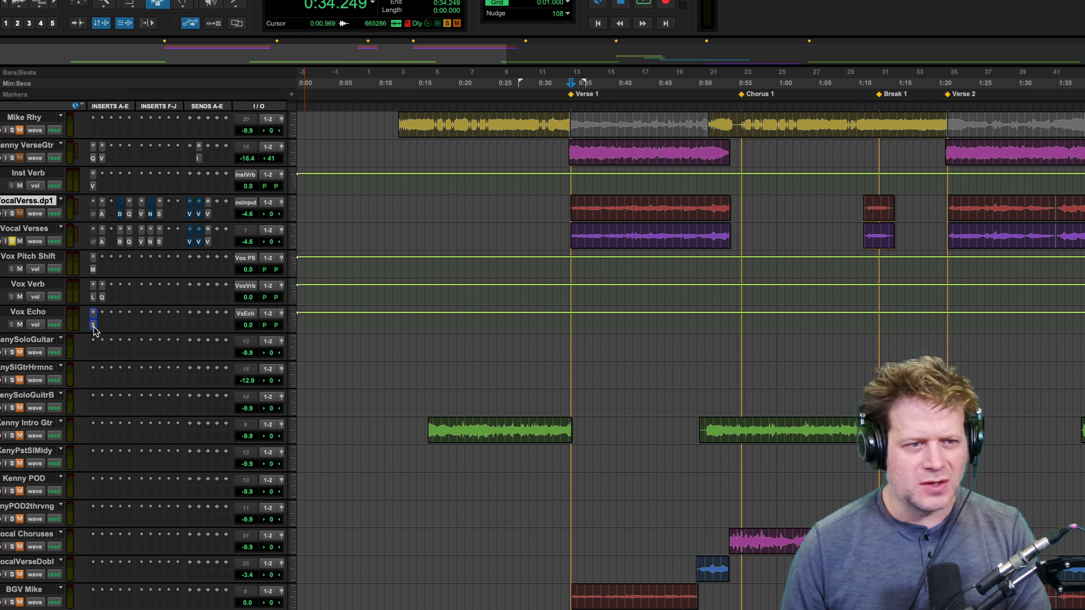
- Insert a second multichannel Mod Delay III on the Vox Echo track in insert slot B
left_click(101, 313)
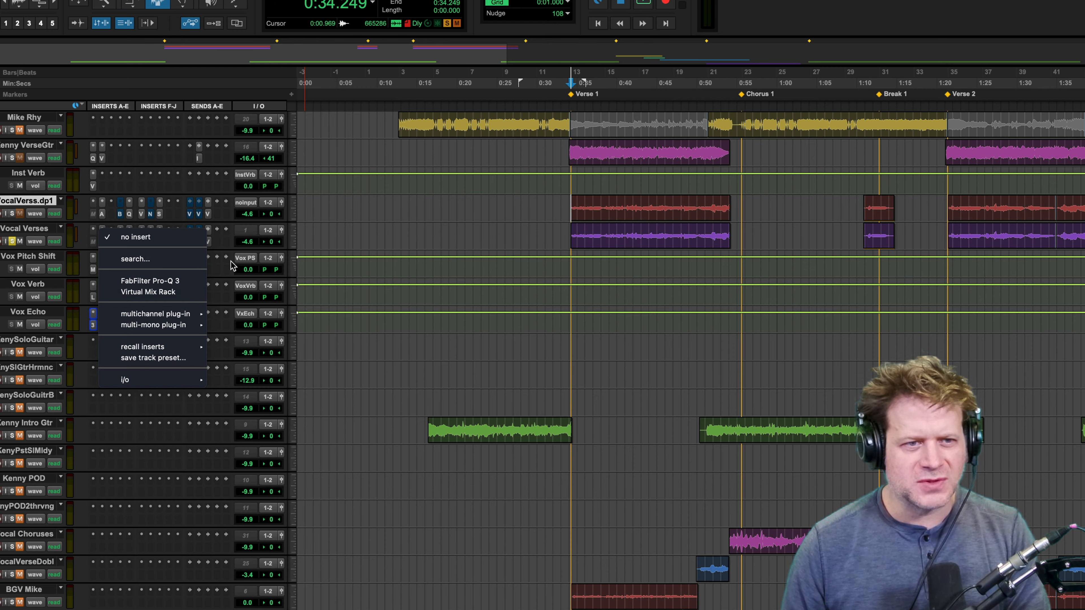
mouse_move(189, 312)
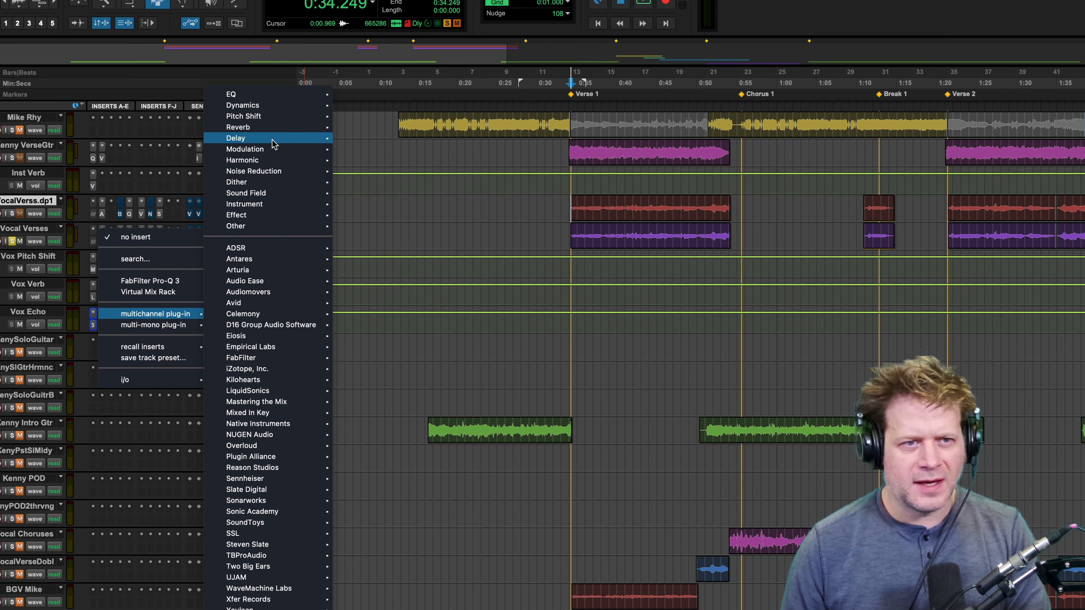
mouse_move(275, 141)
left_click(414, 230)
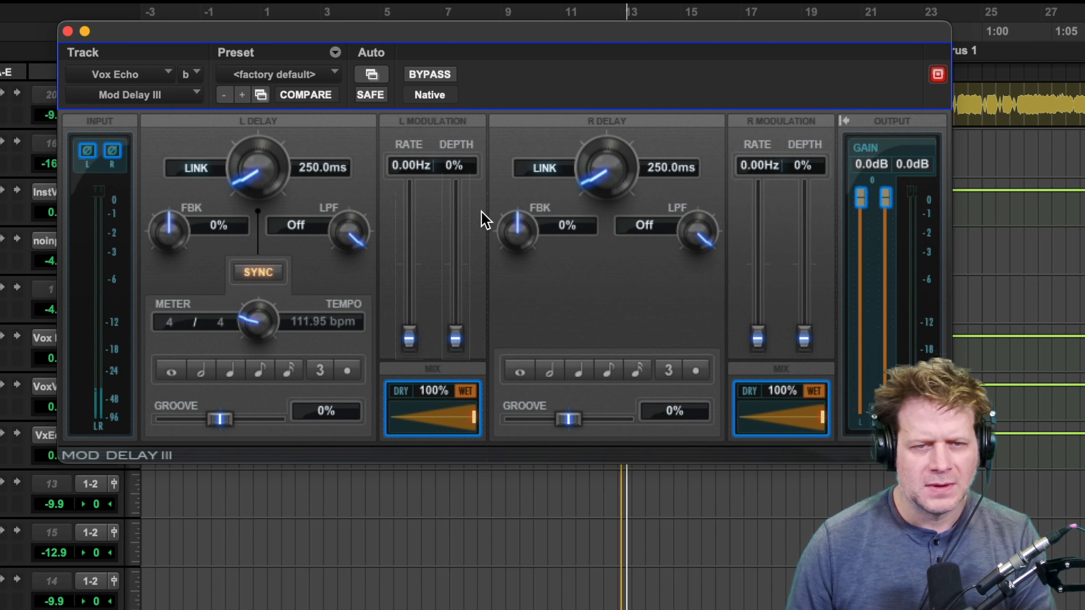
- Unlink the two channels of the second Mod Delay III and set the left delay to 200 ms and the right to 220 ms
key("space")
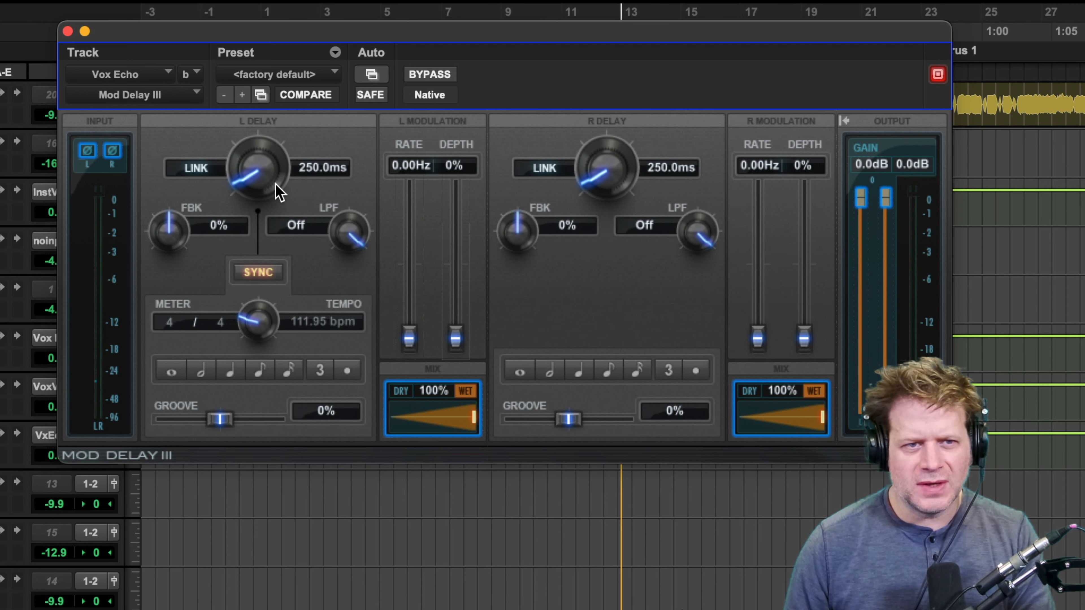
left_click(209, 172)
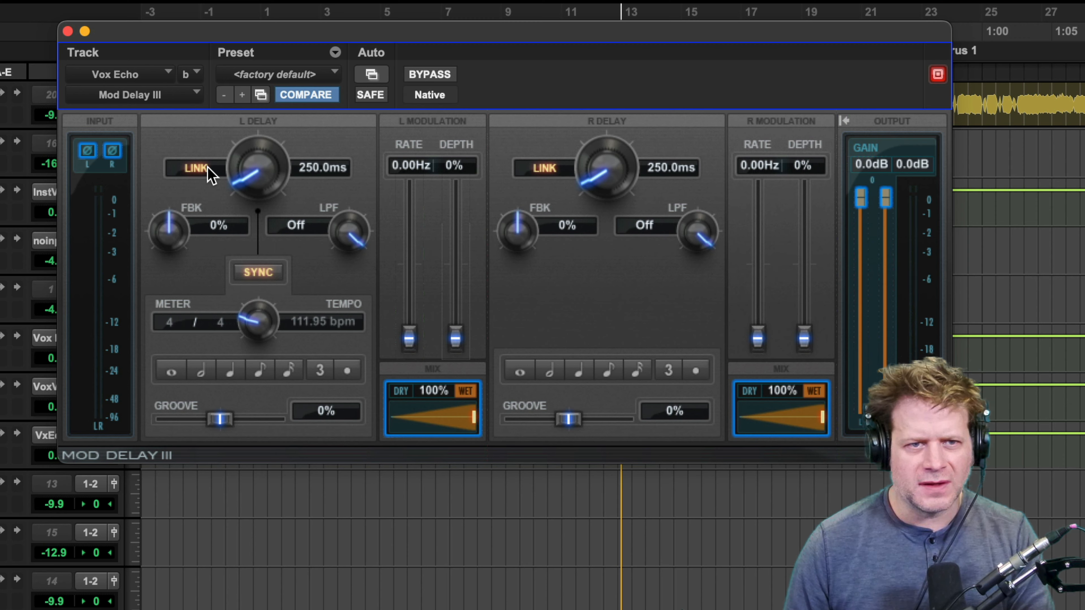
left_click(322, 168)
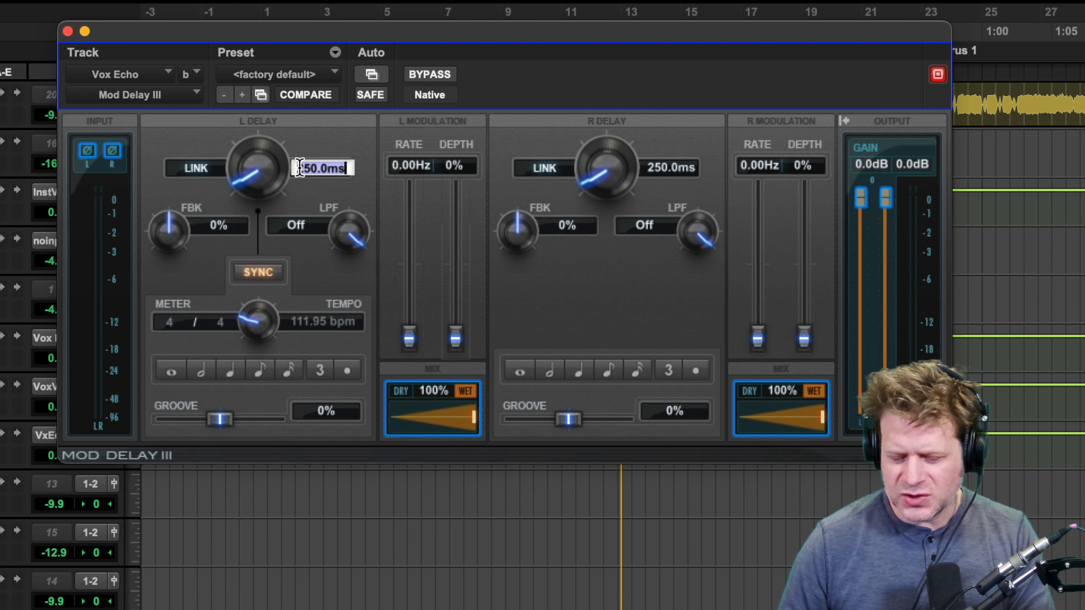
type("00.0")
key("Return")
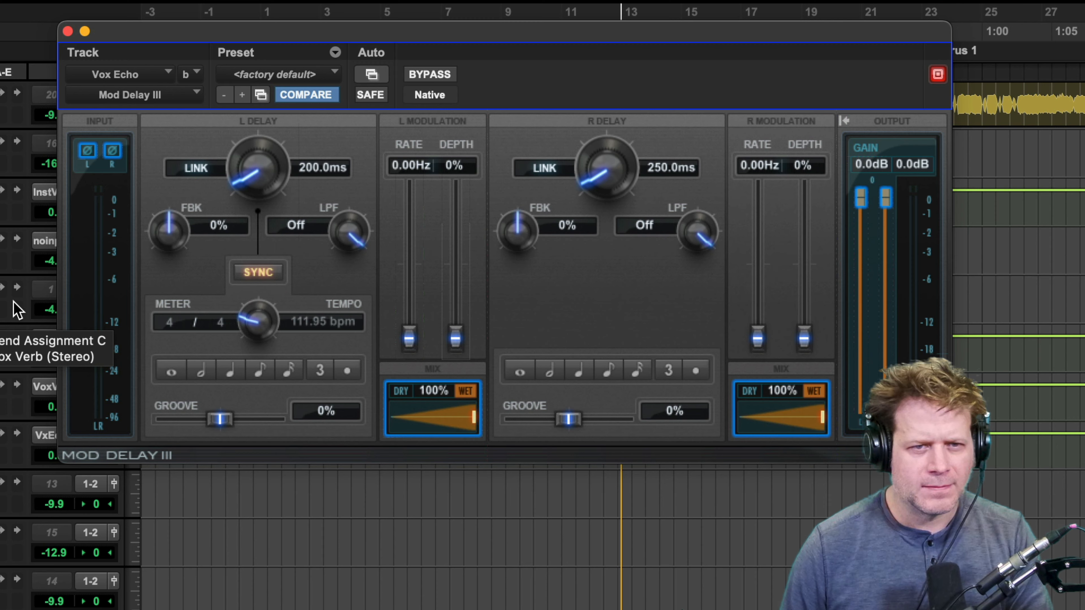
left_click(675, 168)
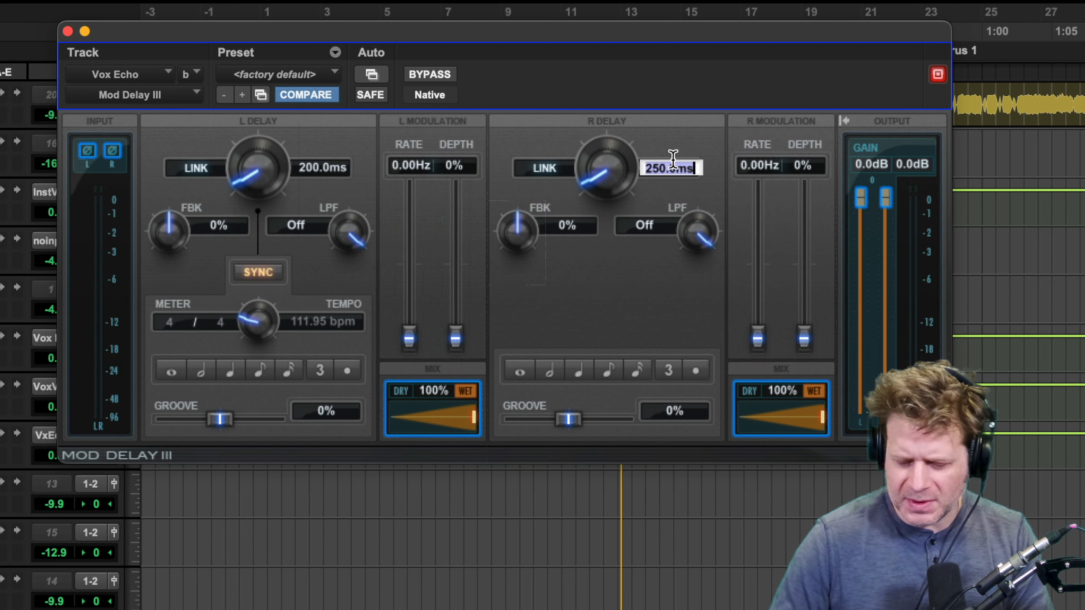
type("220")
key("Return")
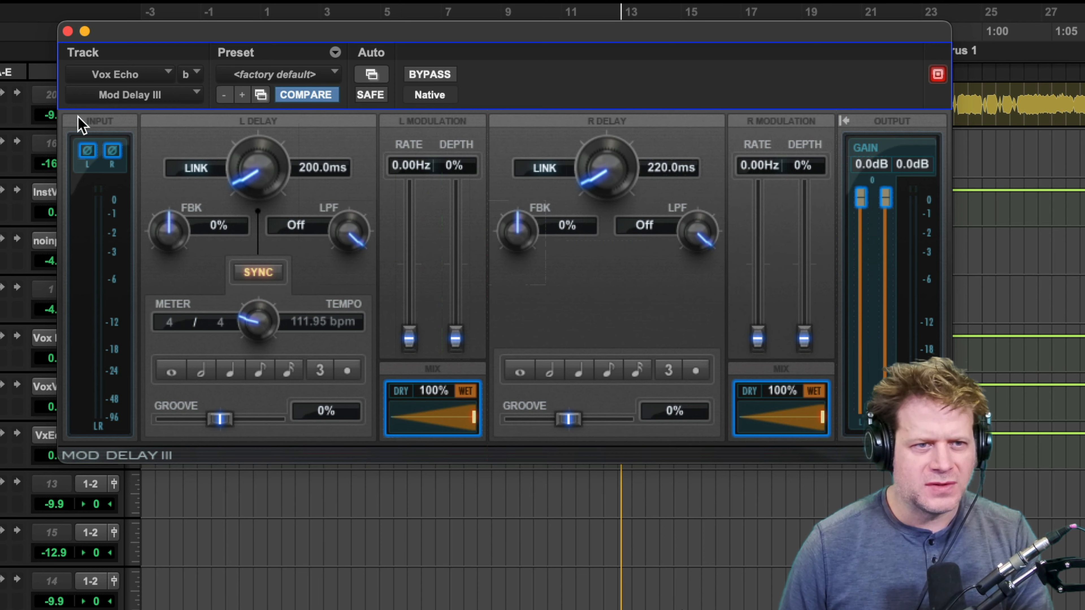
- Raise the Vocal Verses send to Vox Echo to -9.1 dB during playback, arranging the delay and send windows side by side
left_click_drag(144, 47, 241, 34)
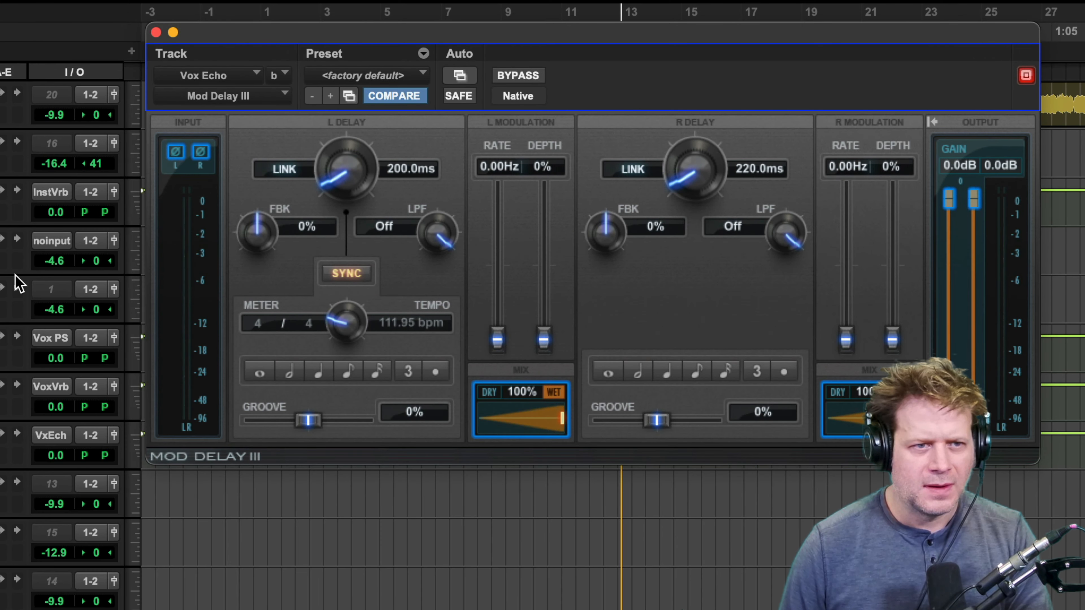
key("space")
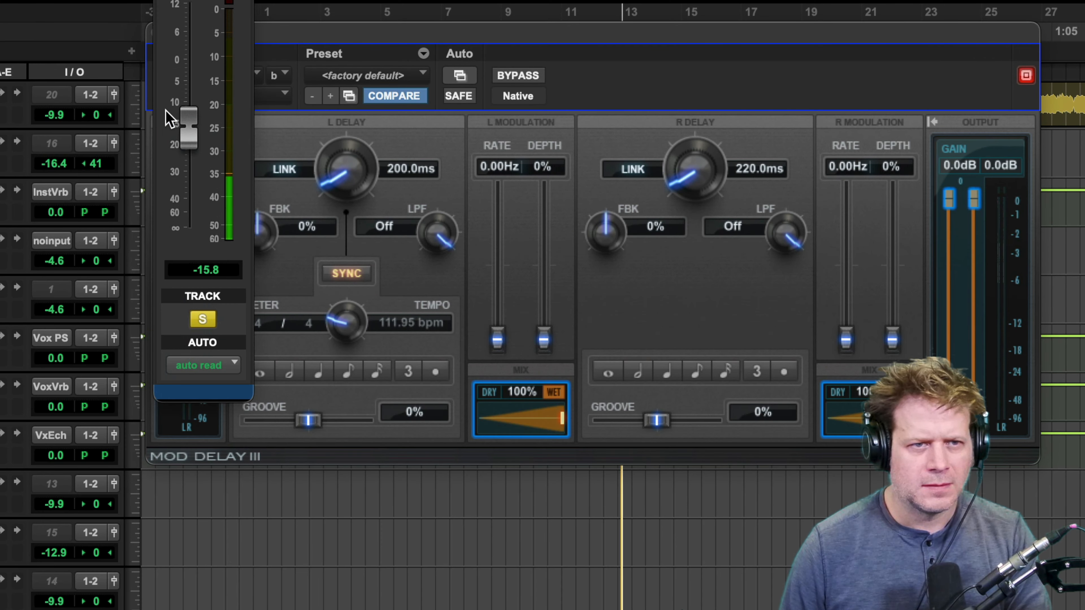
mouse_move(189, 114)
left_mouse_down()
mouse_move(186, 69)
mouse_move(201, 107)
left_mouse_up()
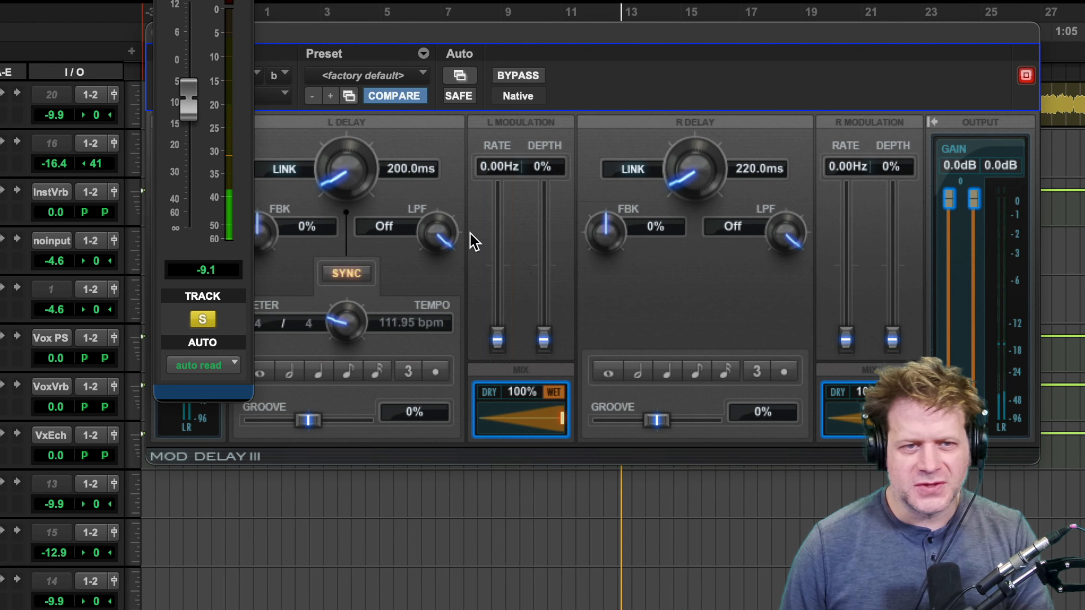
left_click_drag(205, 1, 118, 54)
- Set the delay's low-pass filters to 1095 Hz left and 1014 Hz right, and lower the echo send to -9.7 dB
left_click_drag(438, 234, 416, 305)
left_click_drag(783, 235, 765, 288)
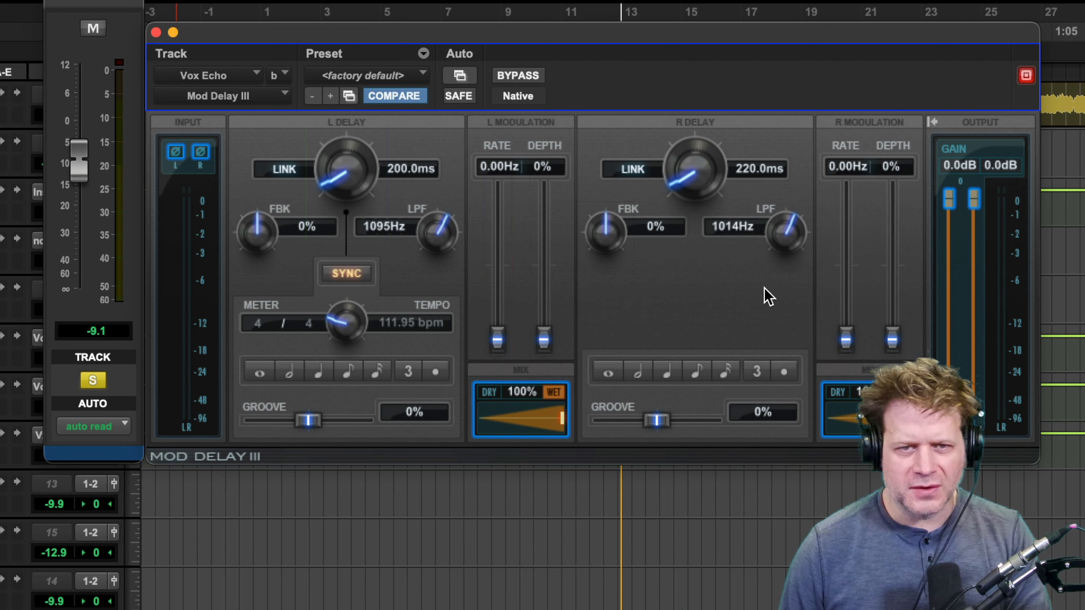
key("space")
left_click_drag(75, 158, 78, 165)
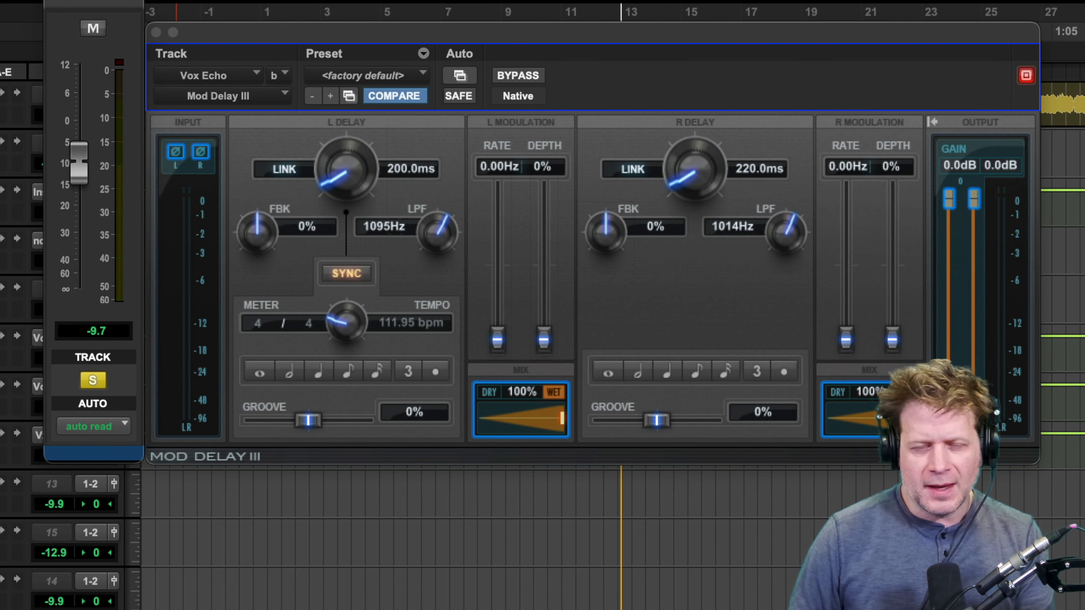
key("super+w")
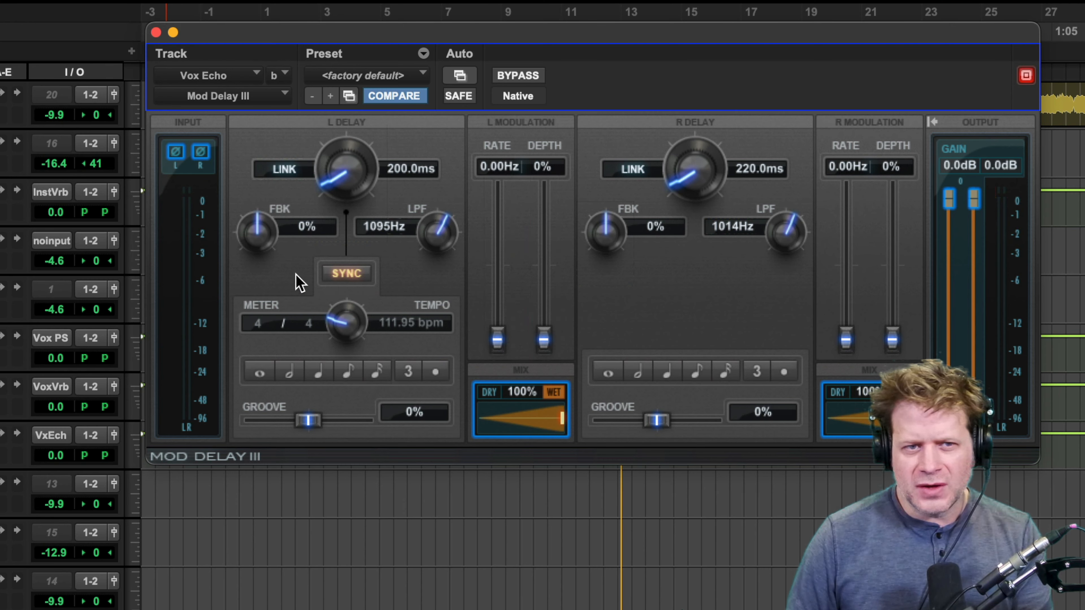
- Set the delay feedback to 29% on the left and 16% on the right, and close the plug-in window
left_click_drag(261, 240, 267, 217)
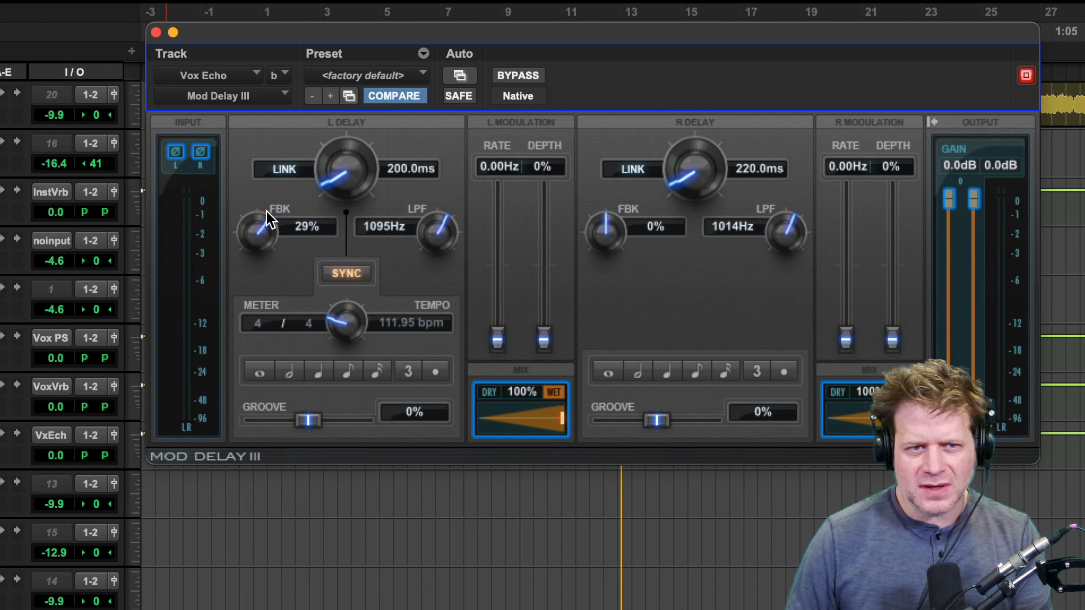
left_click_drag(600, 229, 604, 220)
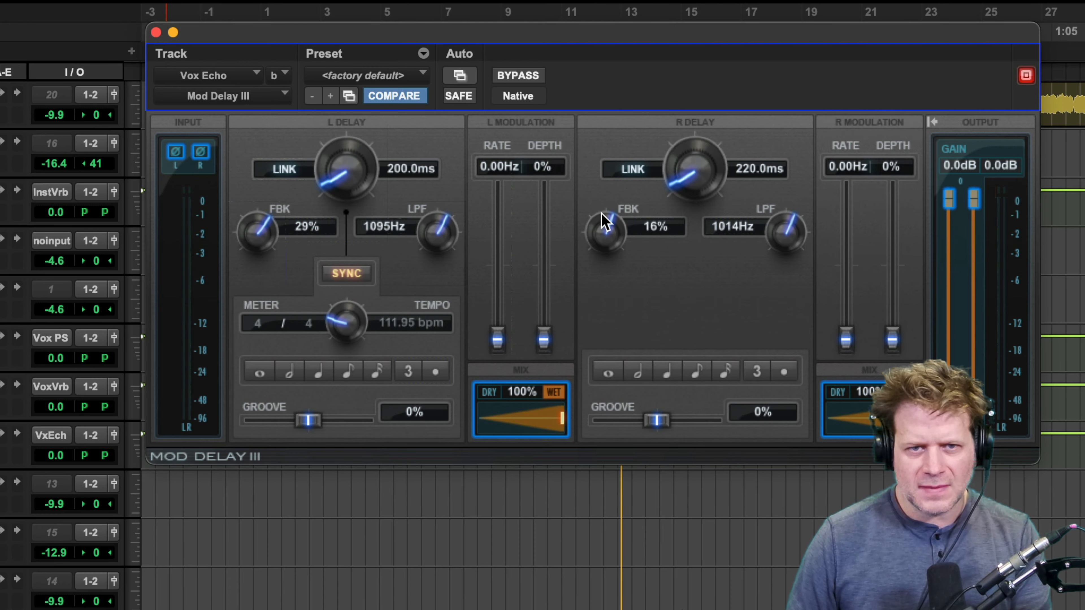
left_click(156, 32)
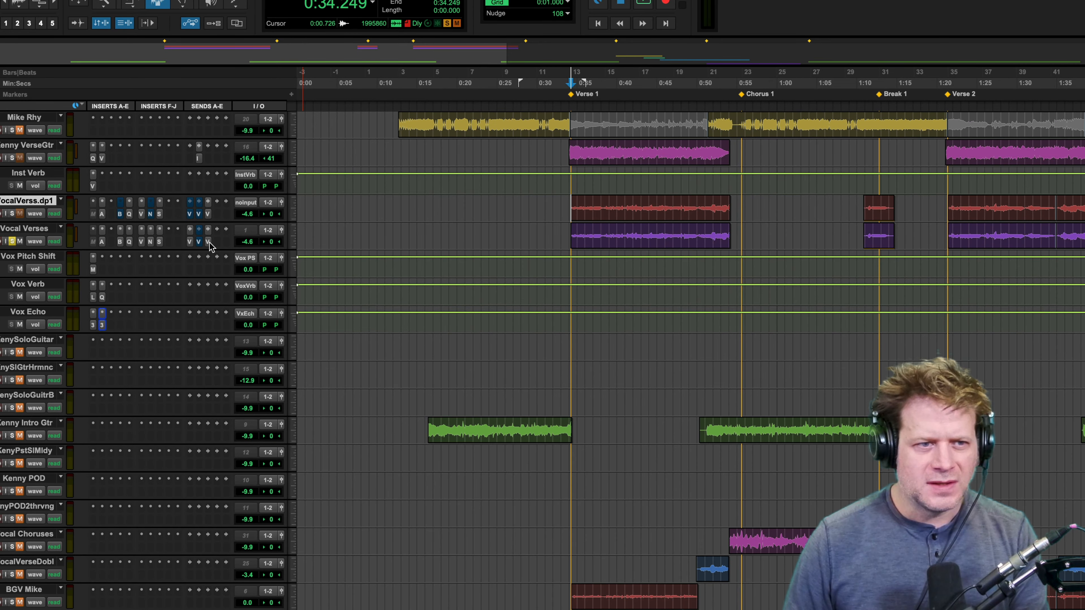
- Copy the Vox Verb send from Vocal Verses to the Vox Echo track and audition it, opening the Vocal Verses echo send fader
left_click_drag(210, 242, 203, 315)
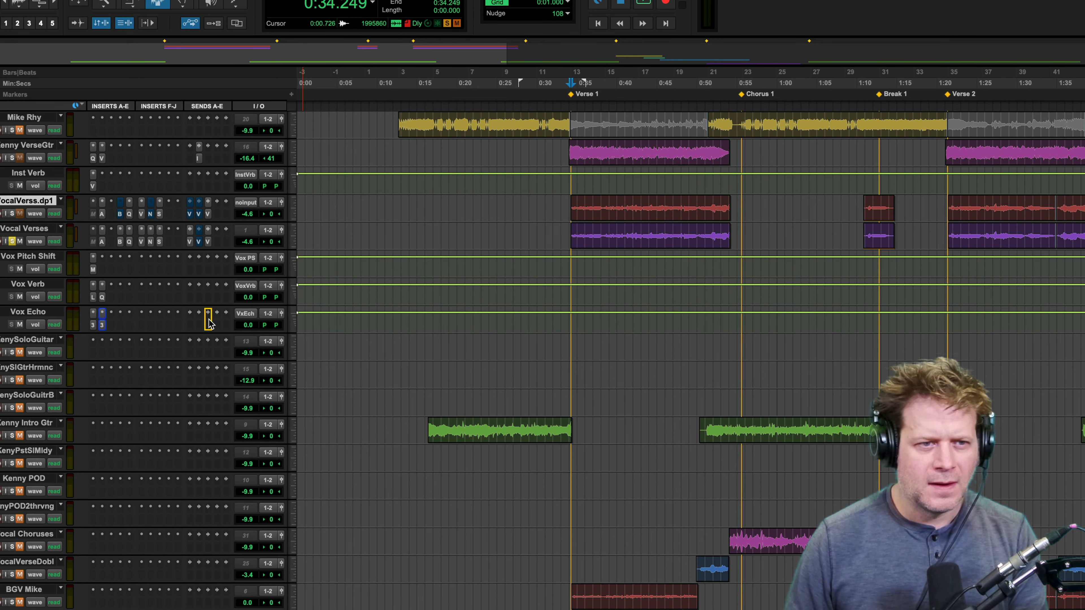
key("space")
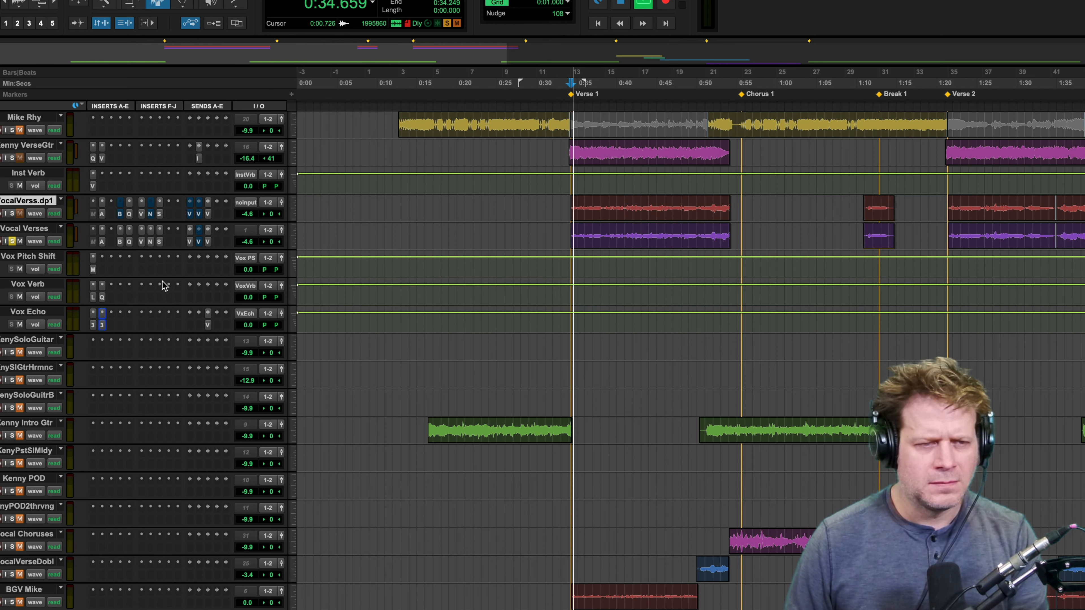
left_click(189, 240)
key("space")
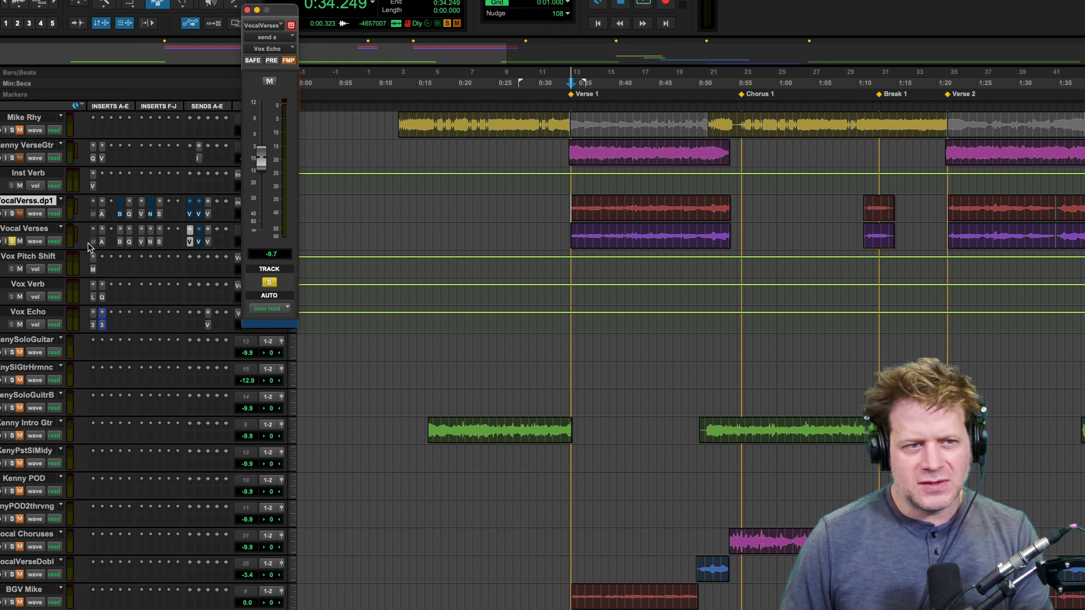
- Unsolo Vocal Verses and lower its Vox Echo send to -15.3 dB while playing the full mix, comparing with Vox Echo muted
left_click(13, 241)
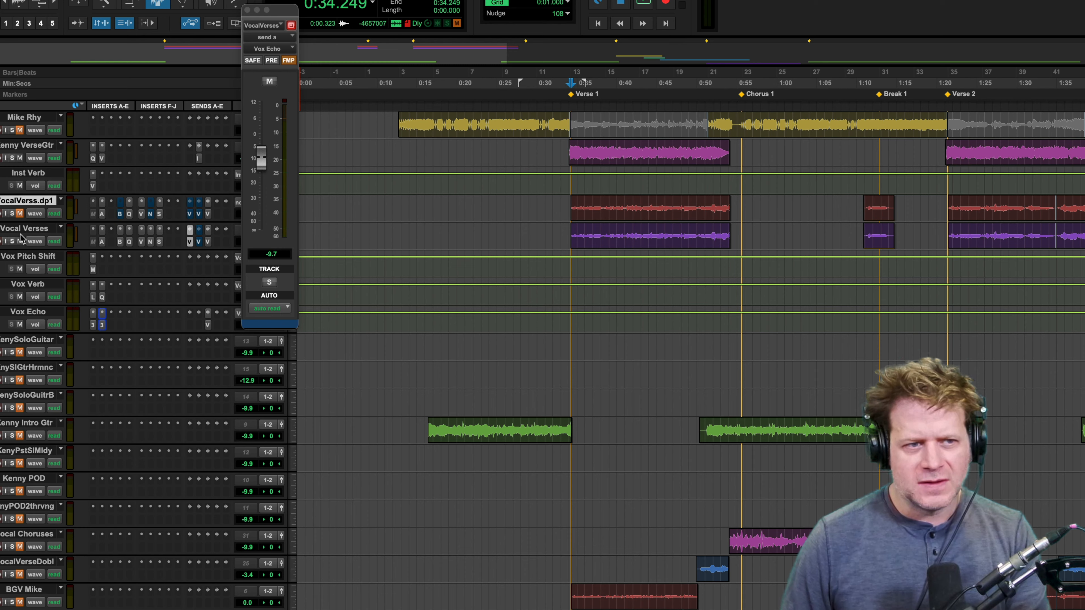
key("space")
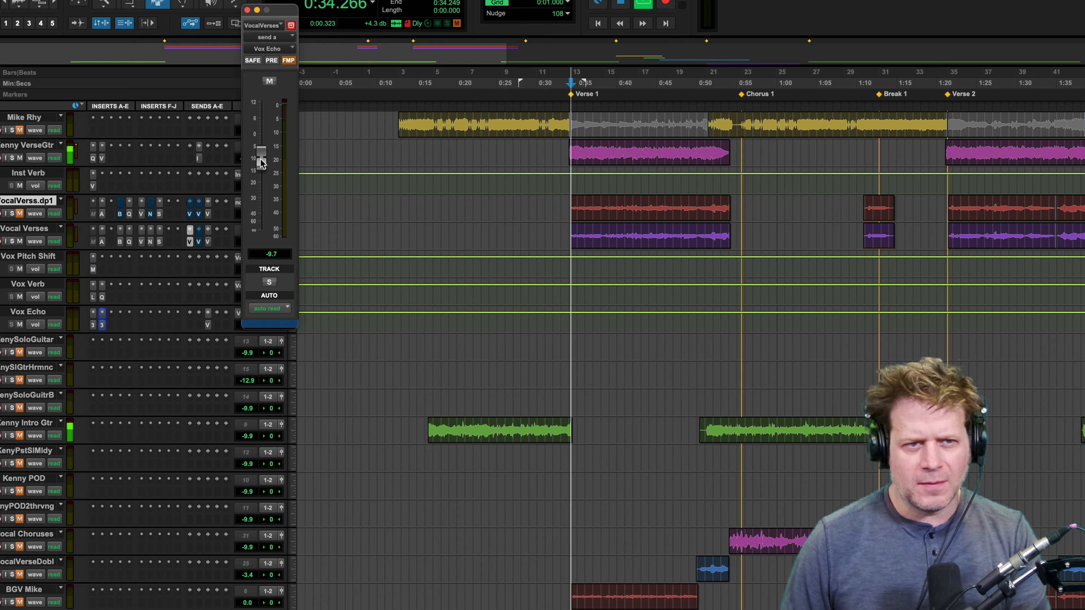
left_click_drag(261, 159, 261, 172)
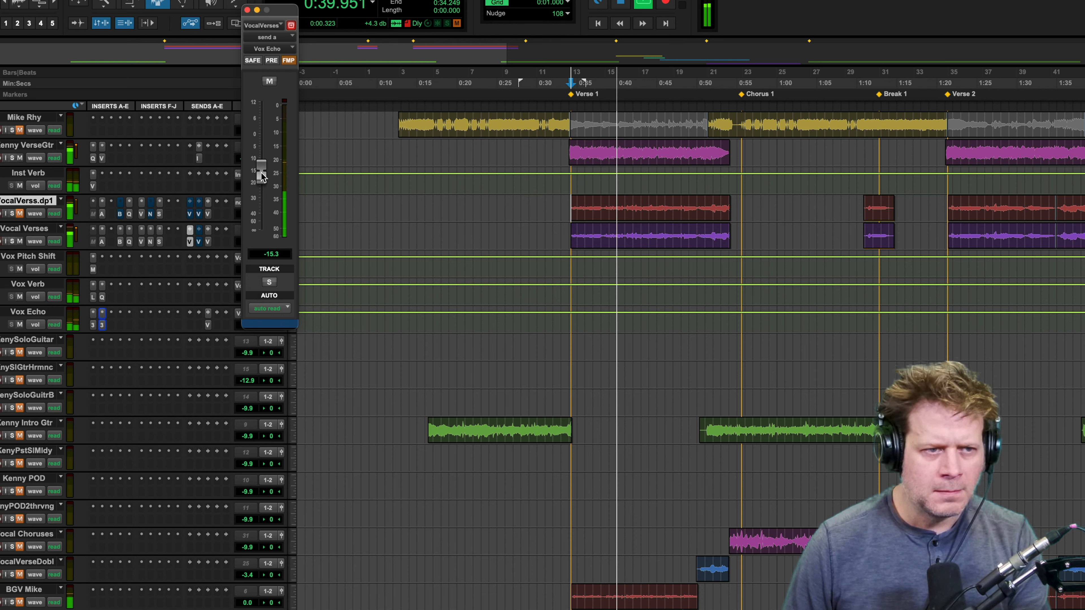
left_click(20, 324)
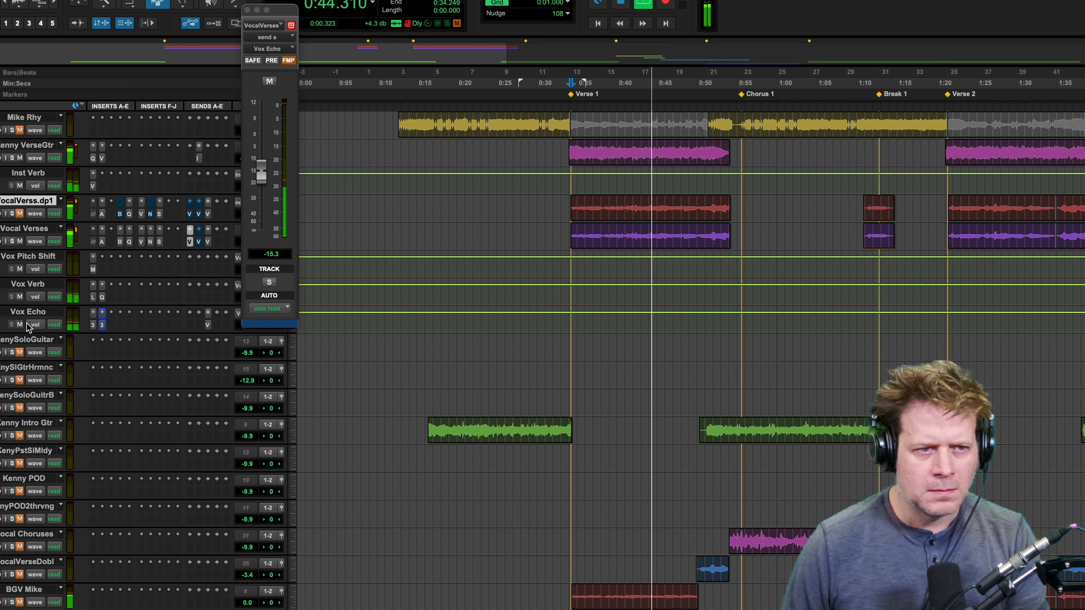
key("space")
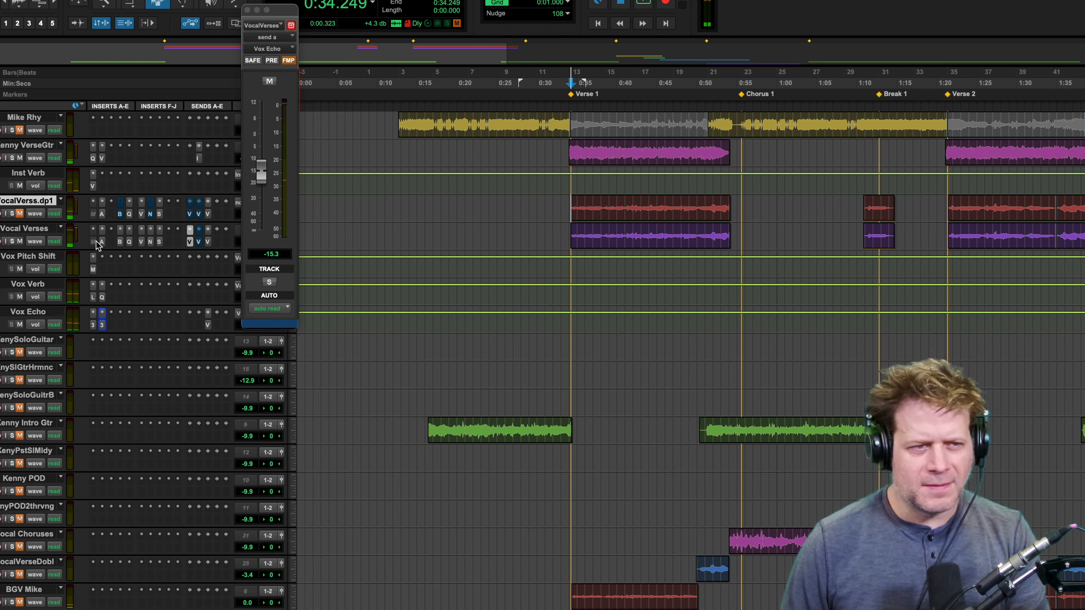
- Solo Vocal Verses and open its Vox PS send beside MicroShift on Vox Pitch Shift, keeping the Lead Spread Mixed preset
left_click(12, 241)
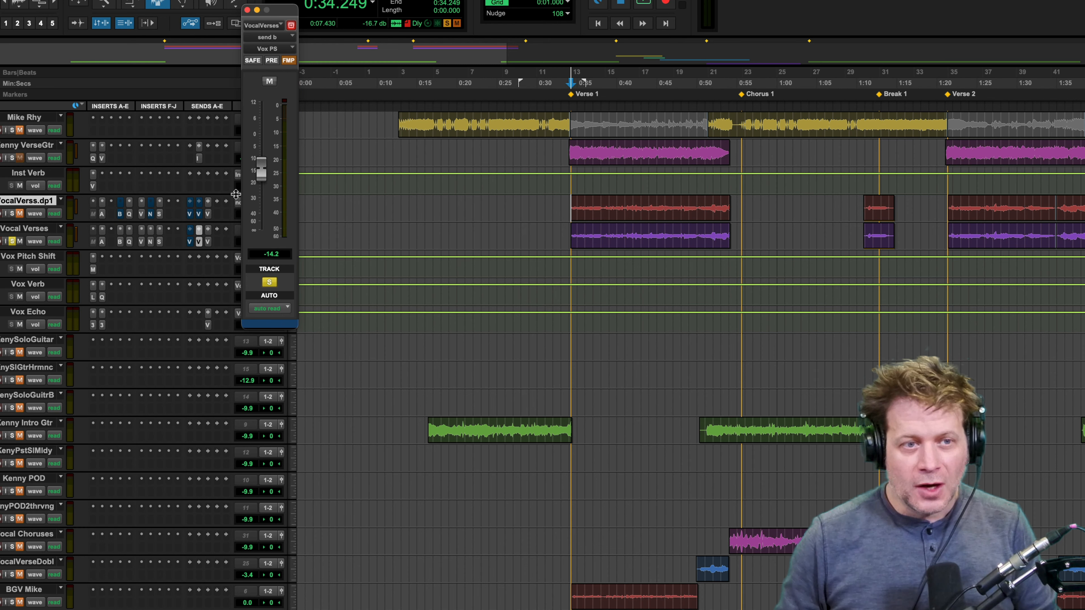
left_click(199, 229)
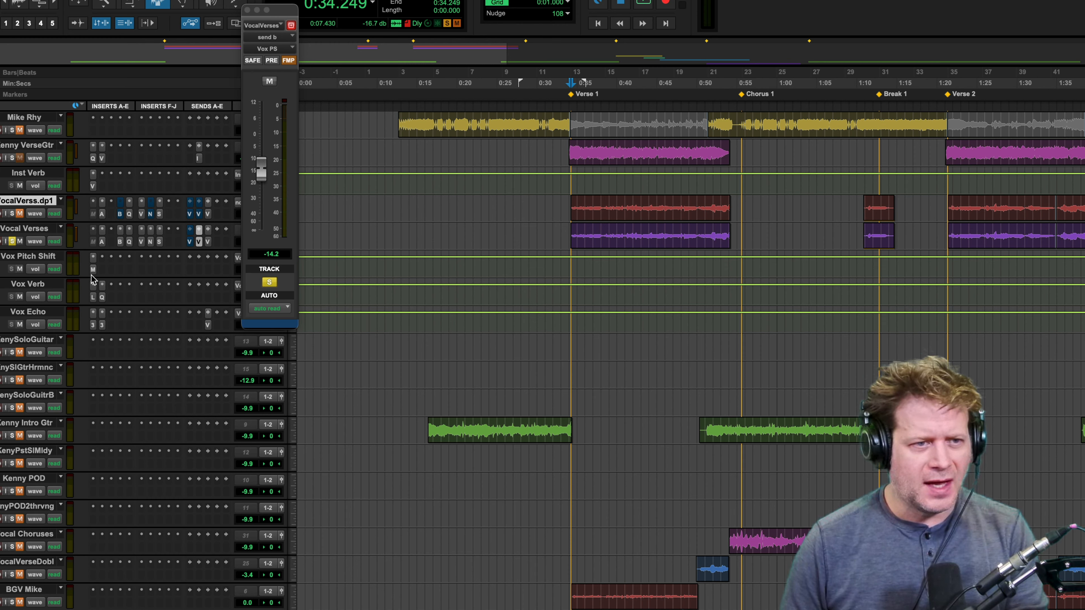
left_click(93, 269)
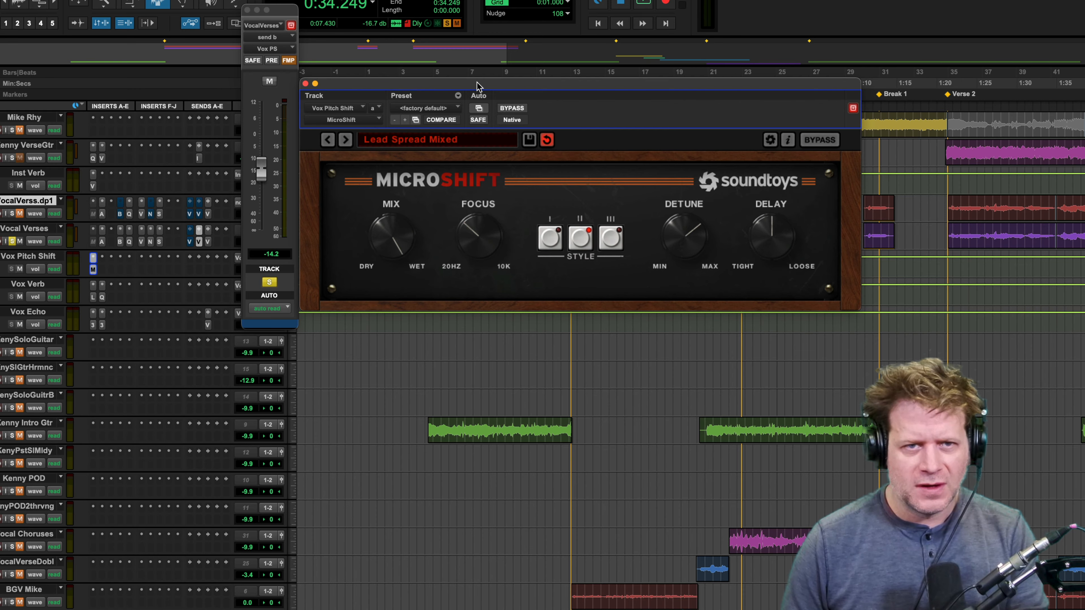
left_click_drag(478, 86, 495, 83)
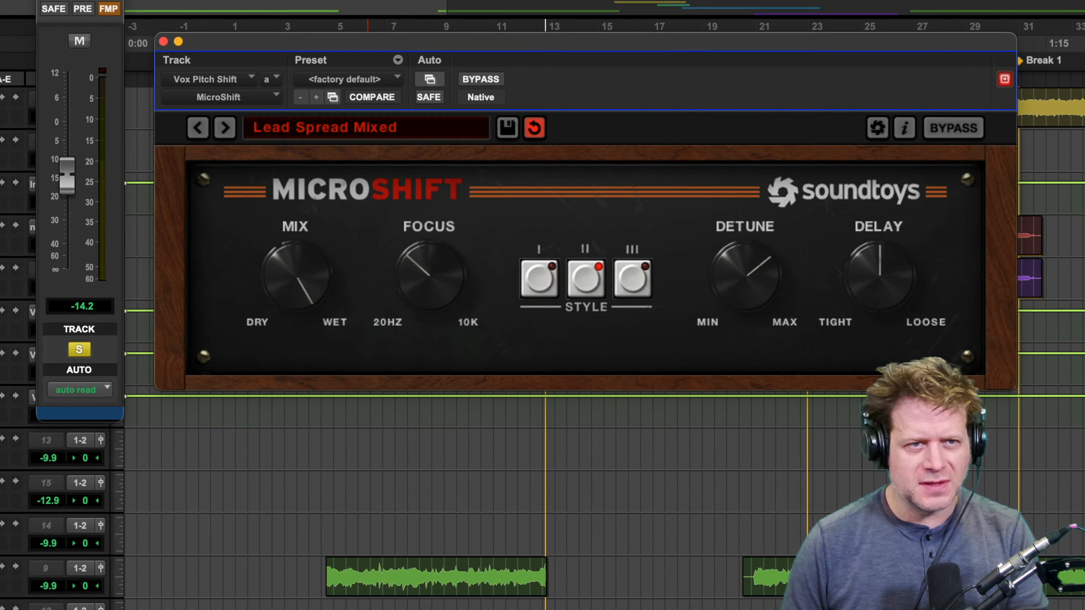
left_click_drag(102, 0, 107, 17)
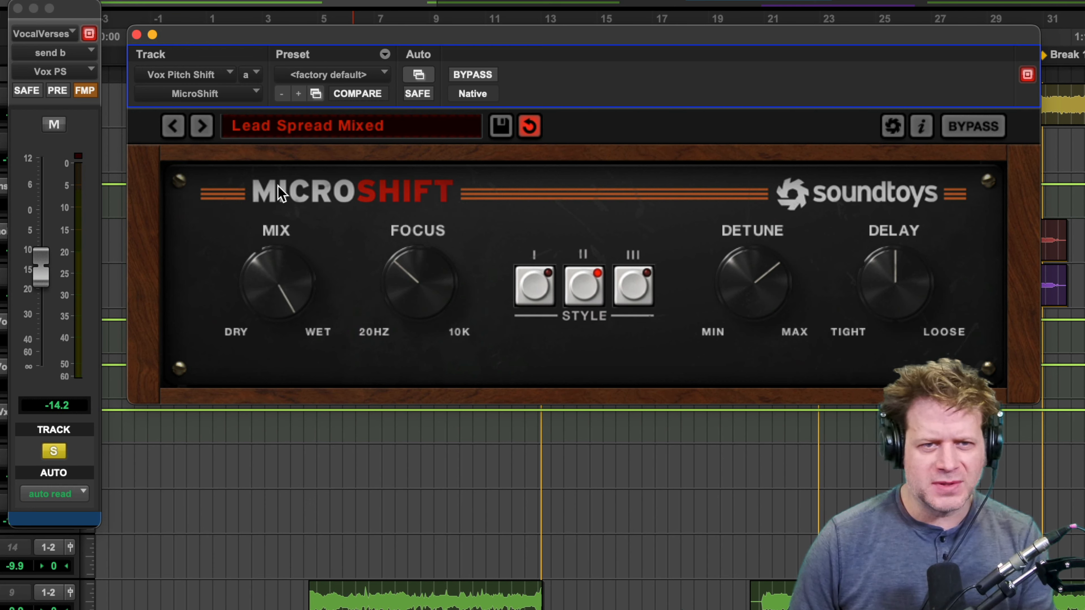
left_click(321, 125)
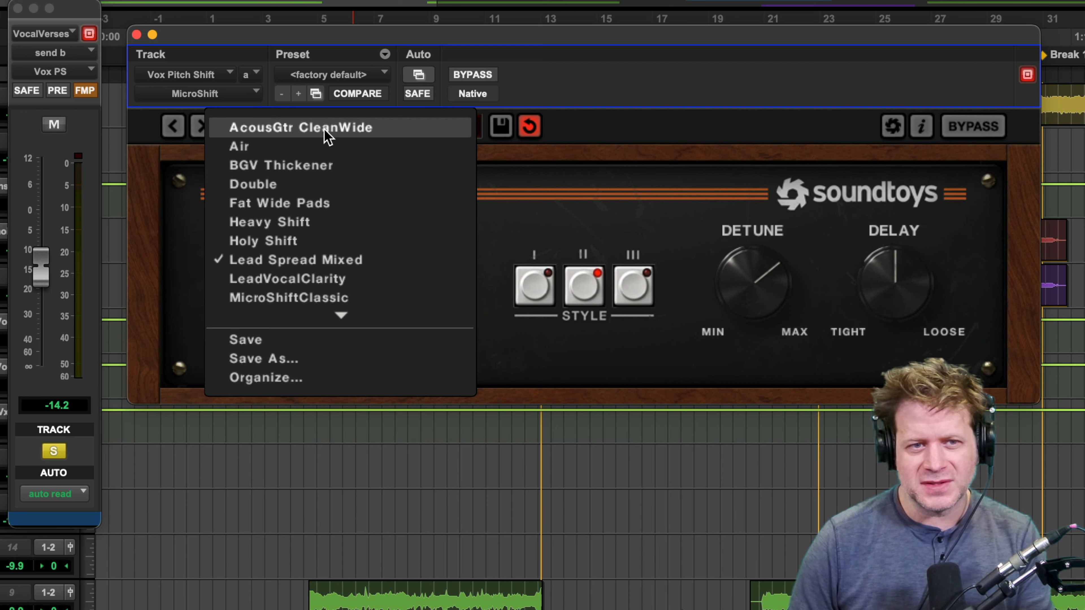
left_click(311, 259)
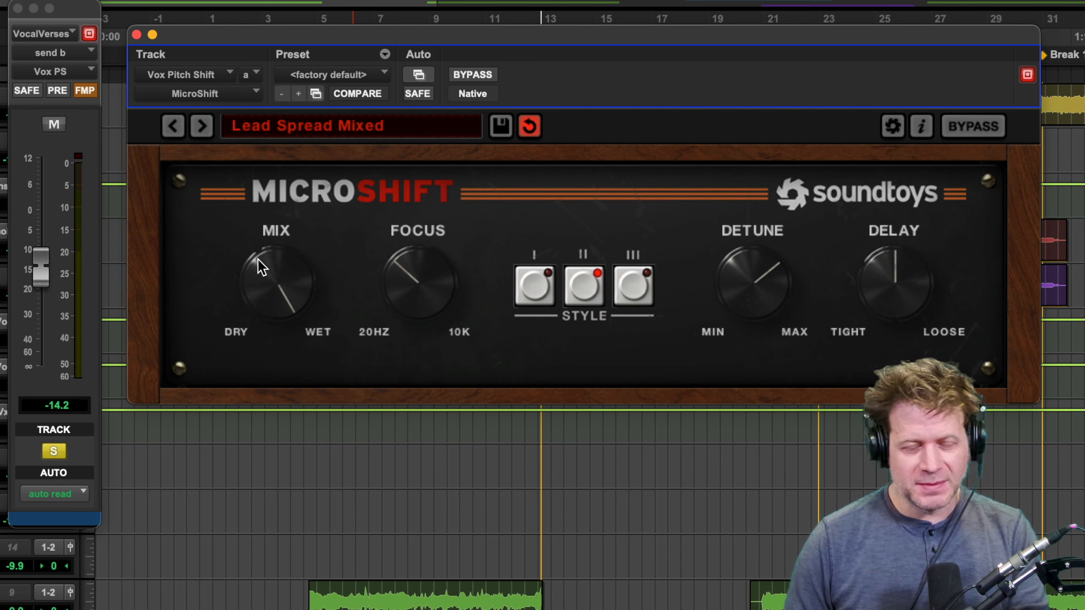
- Set the Vocal Verses send to Vox PS to -13.7 dB during playback, comparing it with the send muted
mouse_move(41, 269)
left_mouse_down()
mouse_move(48, 387)
mouse_move(32, 264)
mouse_move(41, 224)
mouse_move(38, 269)
left_mouse_up()
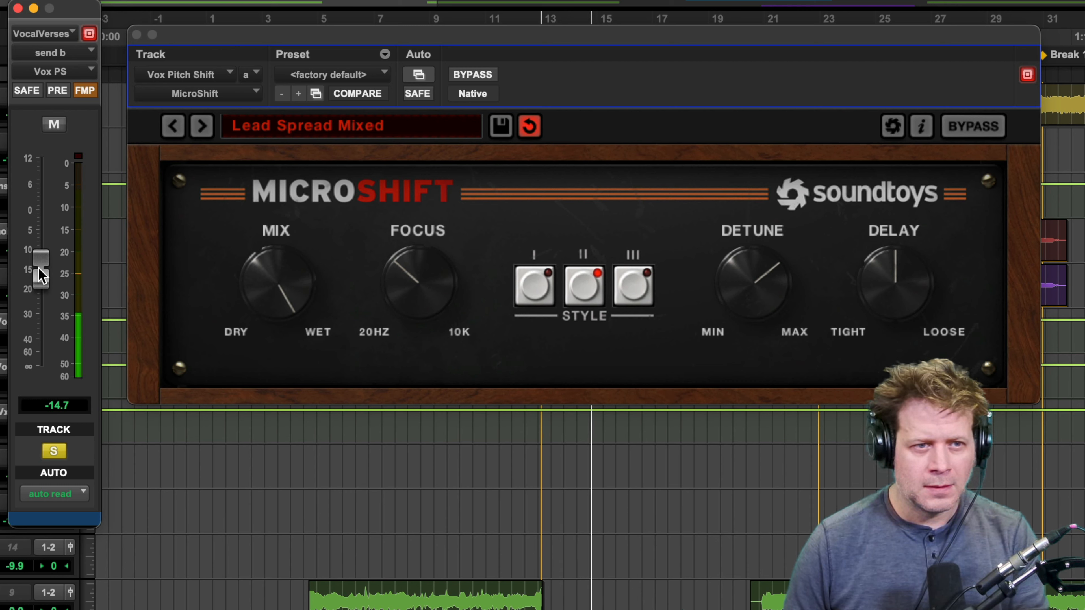
left_click(54, 125)
left_click(56, 125)
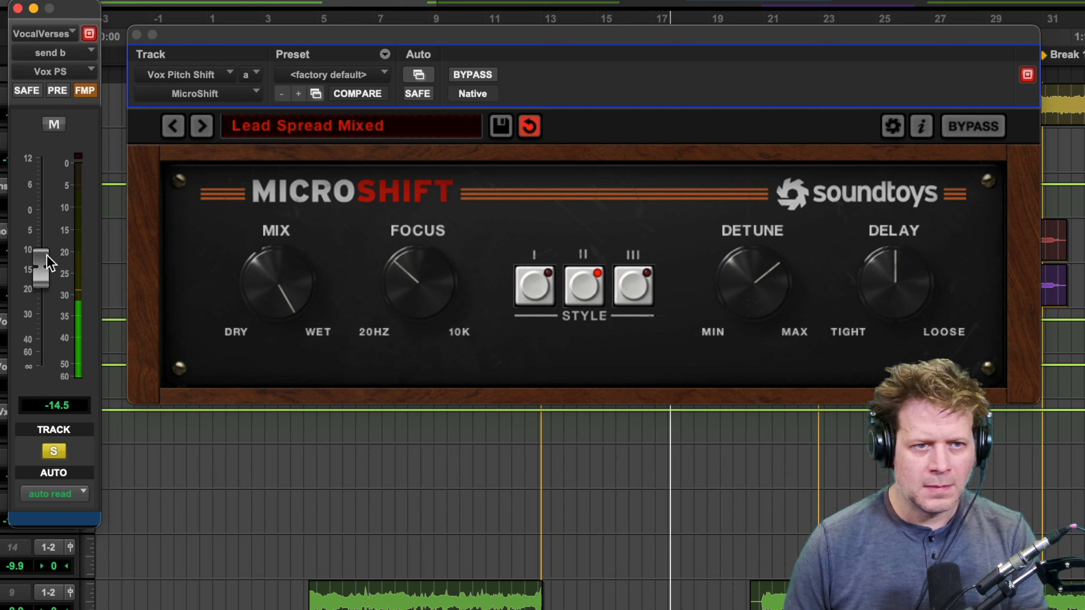
left_click_drag(45, 258, 50, 255)
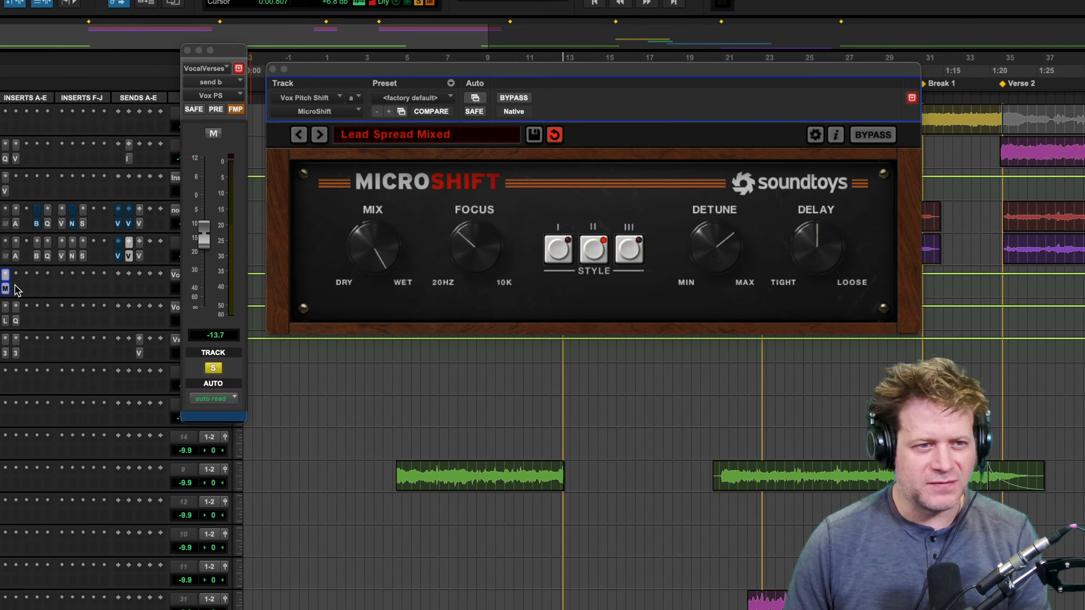
- Make MicroShift inactive on the Vox Pitch Shift track and insert a stereo Pitch II plug-in in the next insert slot
left_click(93, 268, "ctrl+super")
left_click(103, 258)
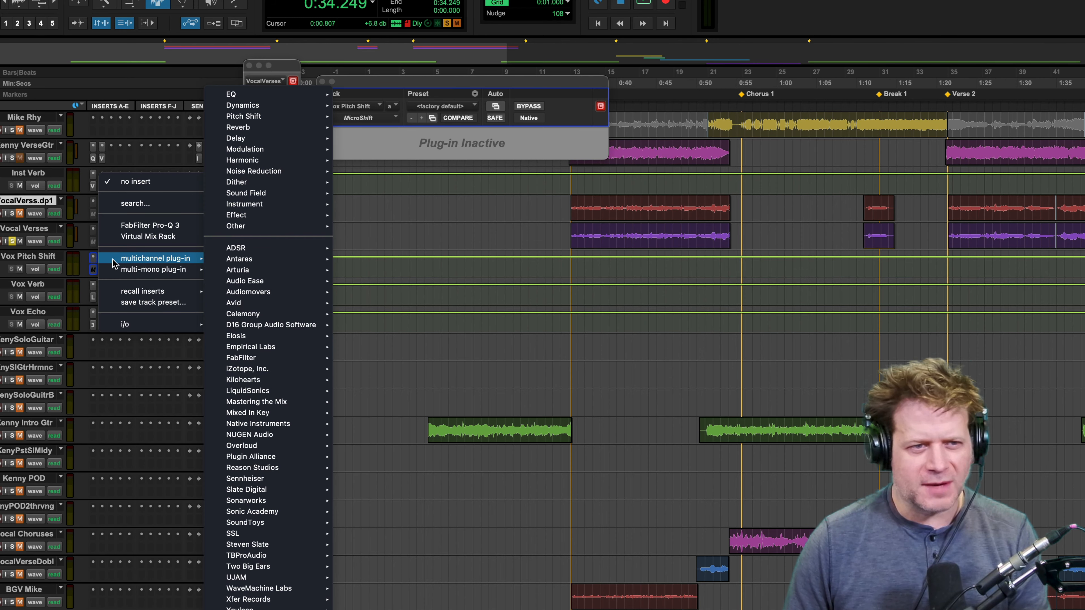
mouse_move(295, 116)
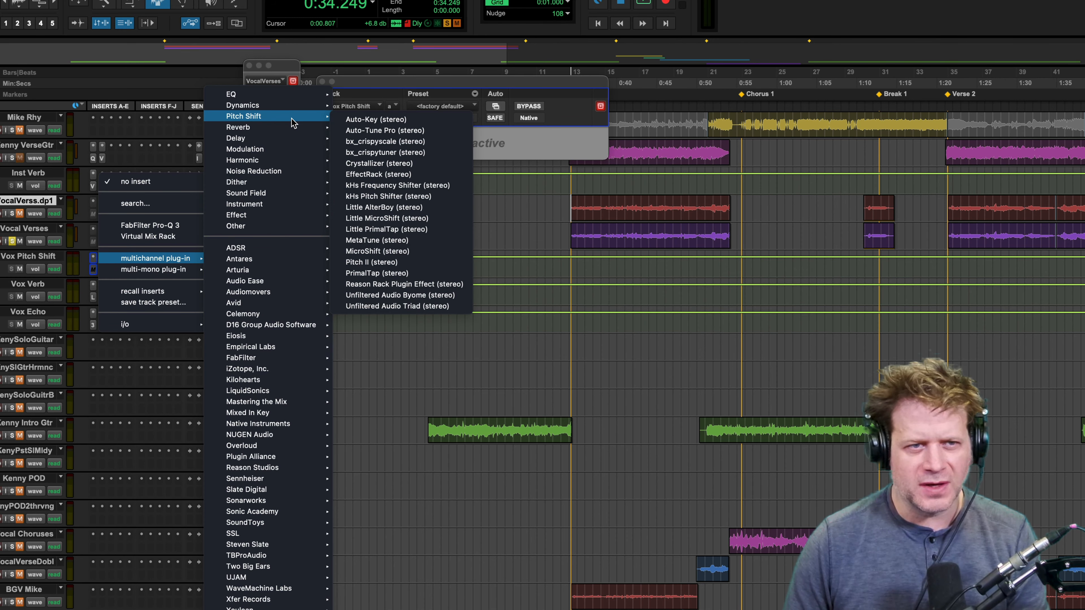
left_click(413, 252)
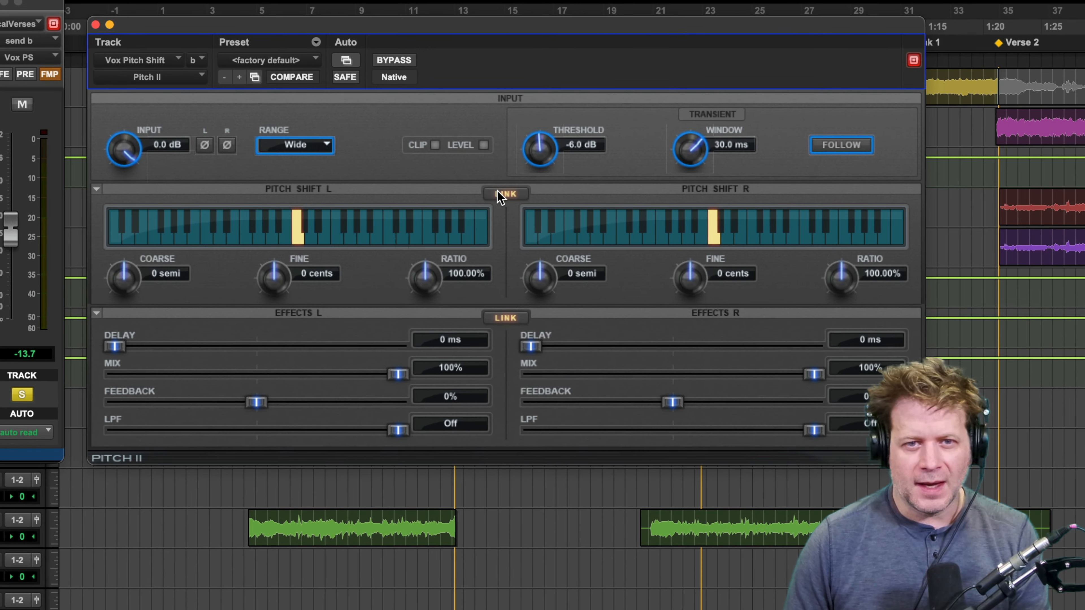
- Unlink the two sides of Pitch II's pitch shift and effects sections, then set fine pitch to -7 cents on L and 7 cents on R
left_click(534, 195)
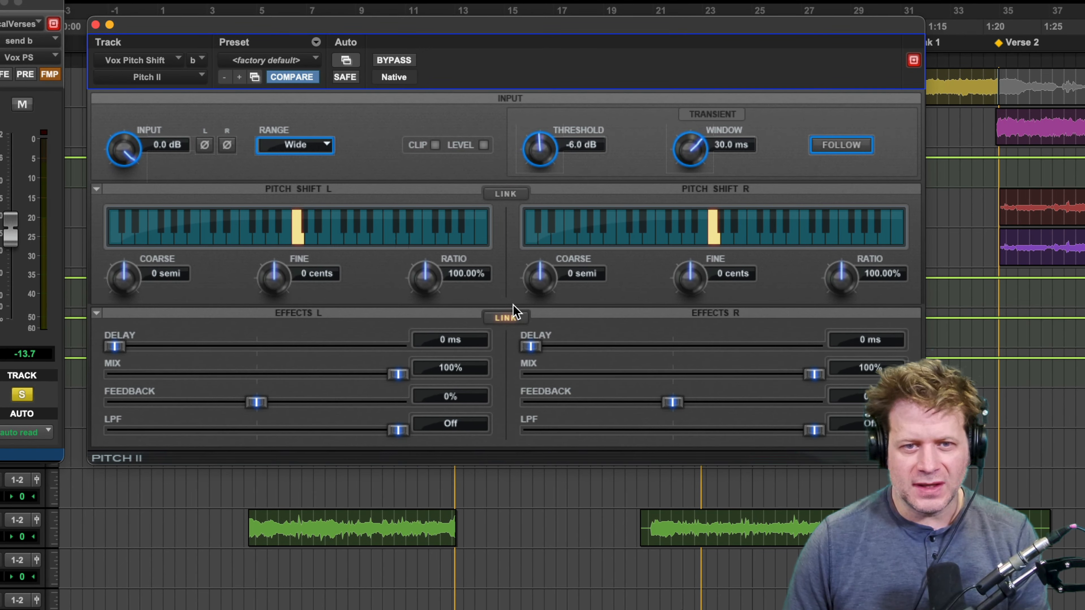
left_click(511, 320)
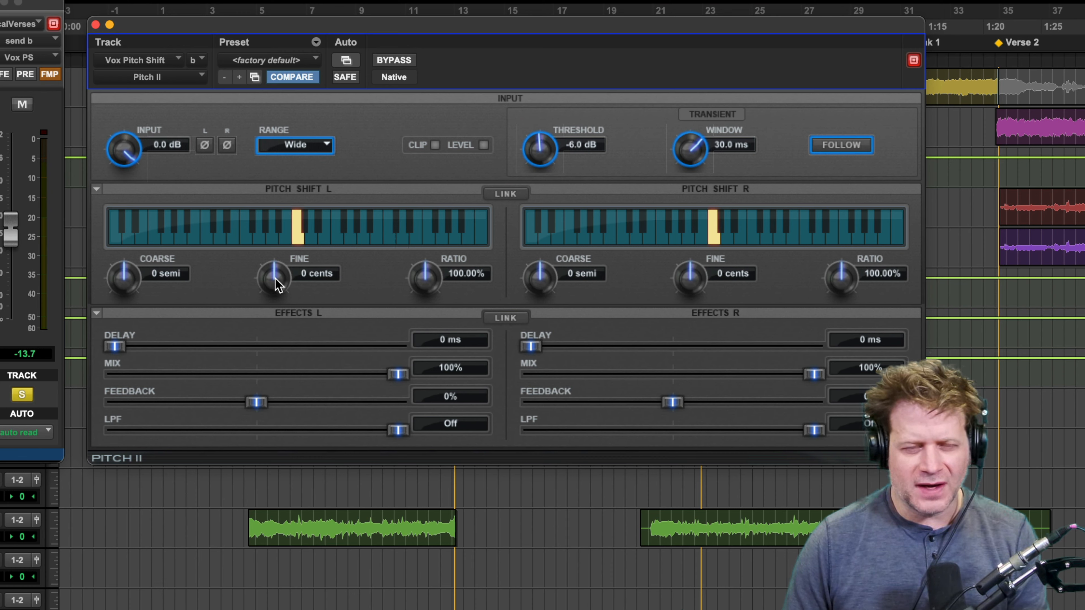
left_click_drag(277, 290, 274, 329)
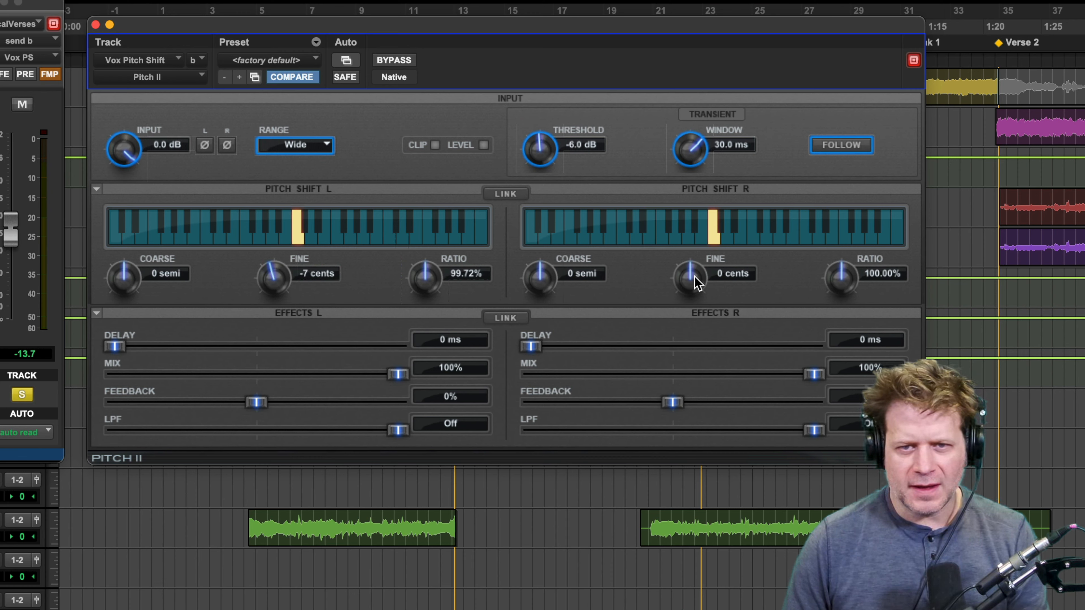
left_click_drag(696, 282, 694, 277)
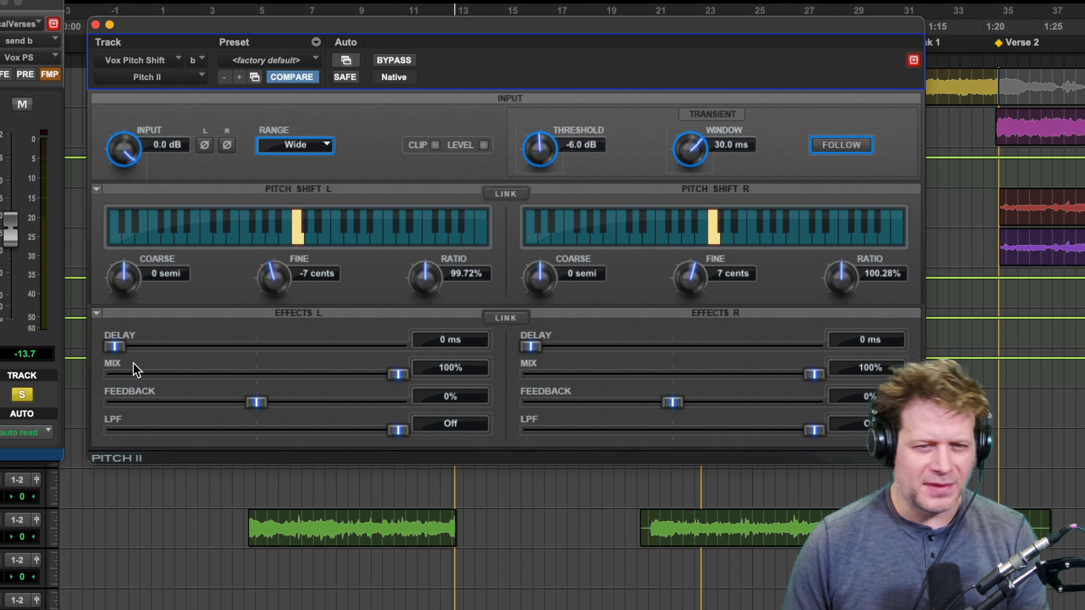
- Set Pitch II's delay to 16 ms on L and 20 ms on R, and close the plug-in window
left_click_drag(114, 347, 124, 348)
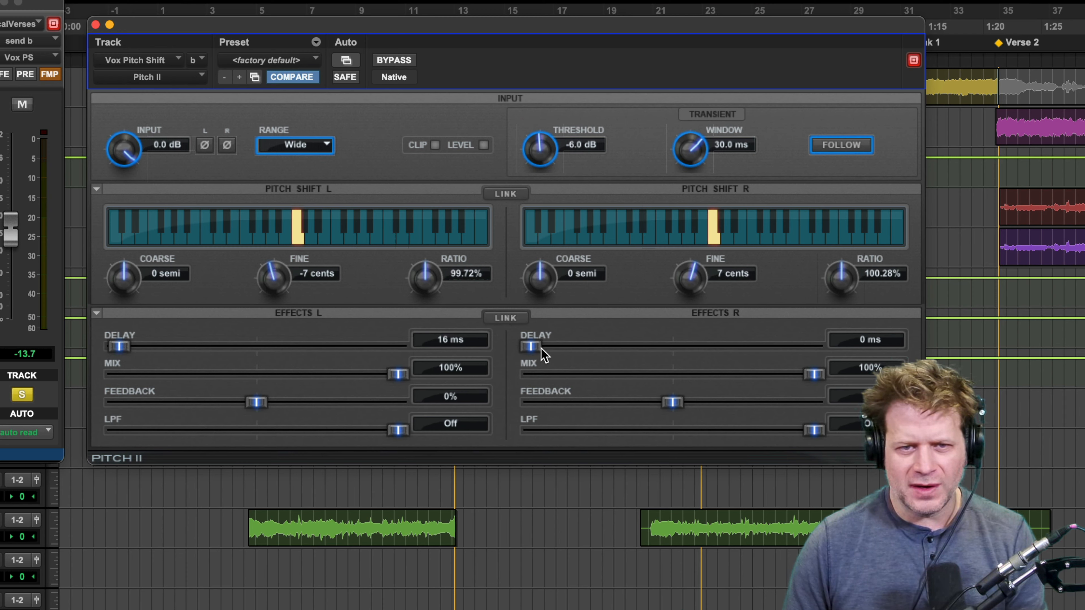
left_click_drag(541, 349, 546, 350)
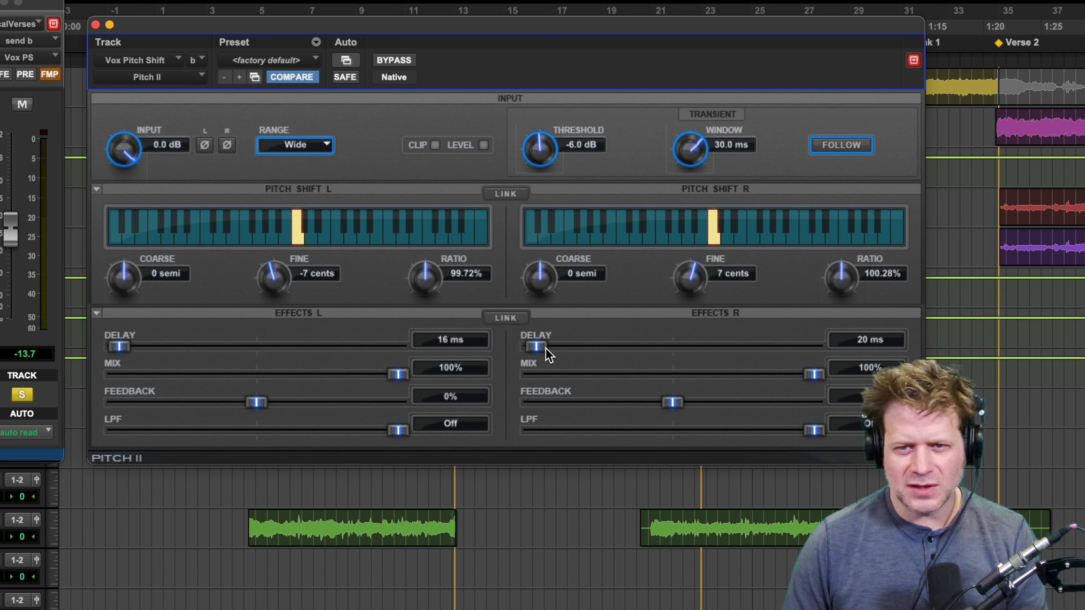
left_click(96, 24)
- Lower the Vocal Verses send to Vox PS to -15.6 dB and audition the Pitch II widening
mouse_move(11, 231)
left_mouse_down()
mouse_move(11, 320)
mouse_move(12, 212)
mouse_move(26, 201)
mouse_move(25, 230)
mouse_move(6, 240)
left_mouse_up()
key("space")
key("space")
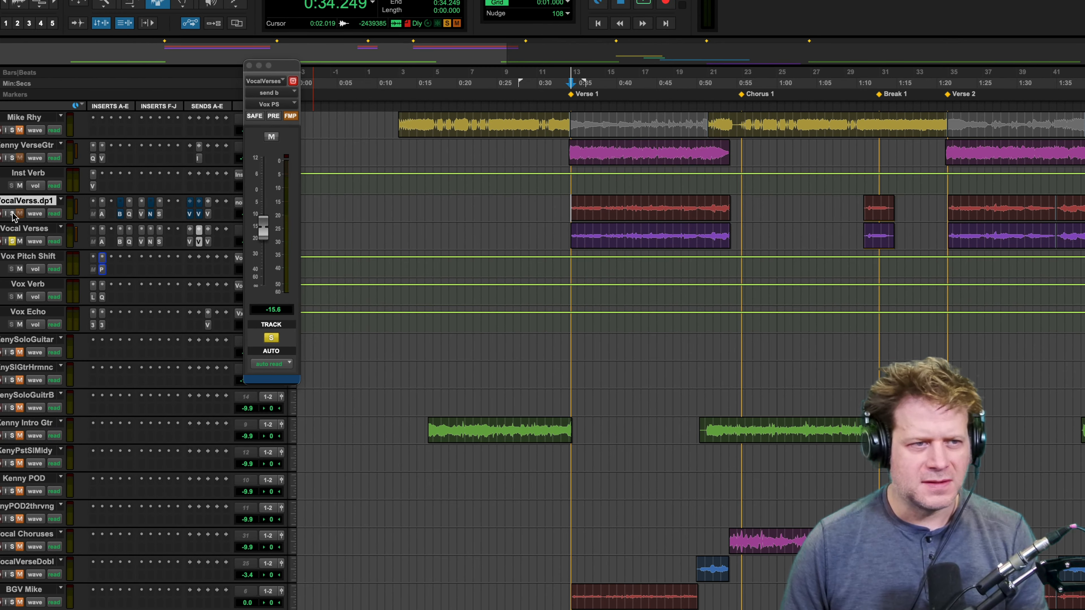
- Play the verse alternating solo between VocalVerss.dp1 and Vocal Verses, lowering the Vocal Verses send to Vox PS to -17.7 dB
left_click(13, 214)
key("space")
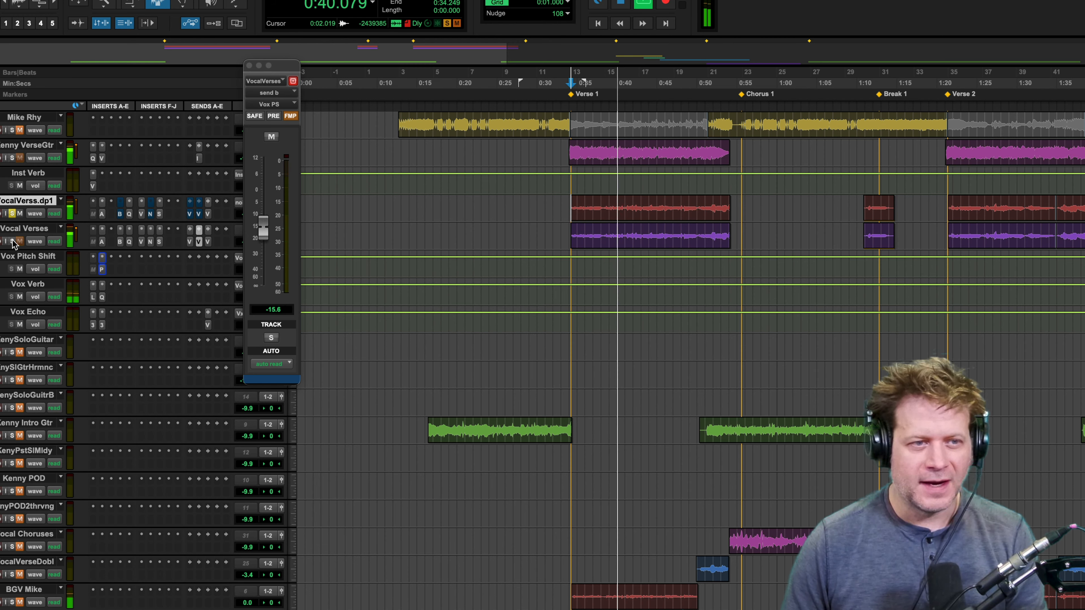
left_click(12, 241)
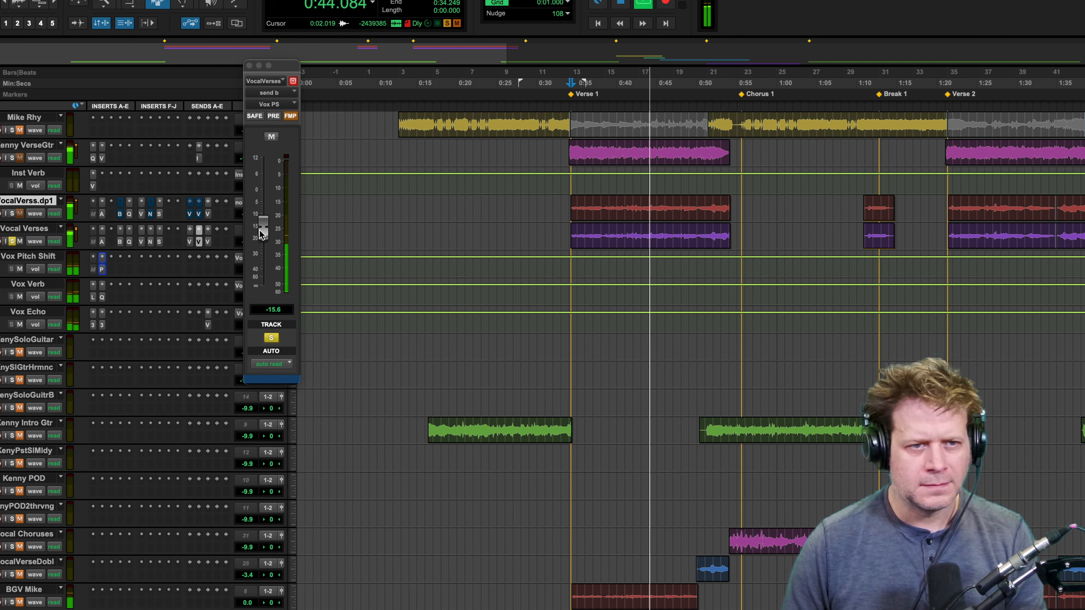
left_click_drag(262, 230, 263, 240)
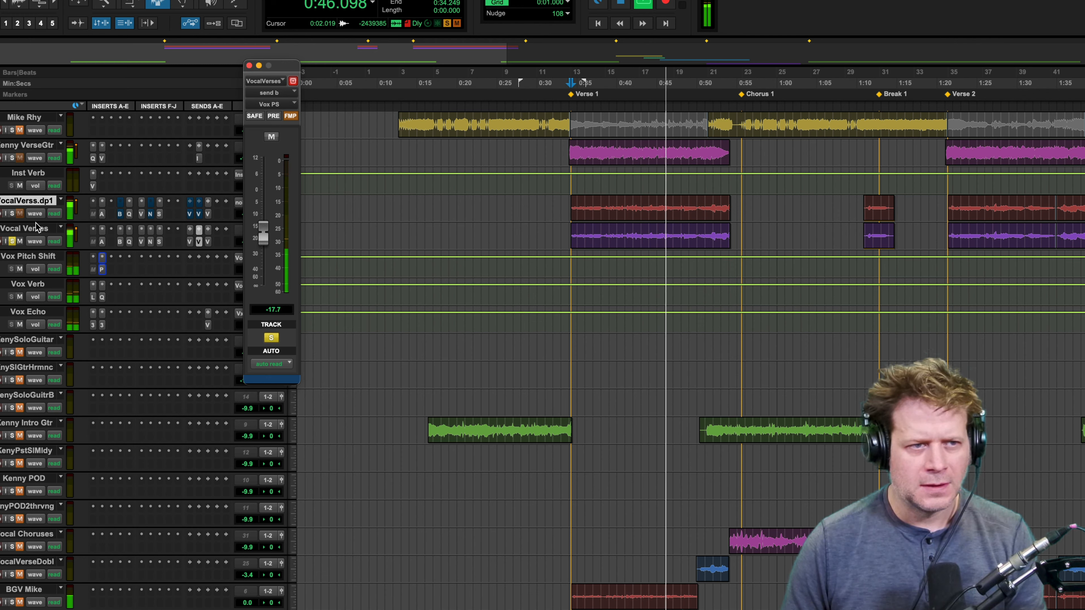
left_click(12, 214)
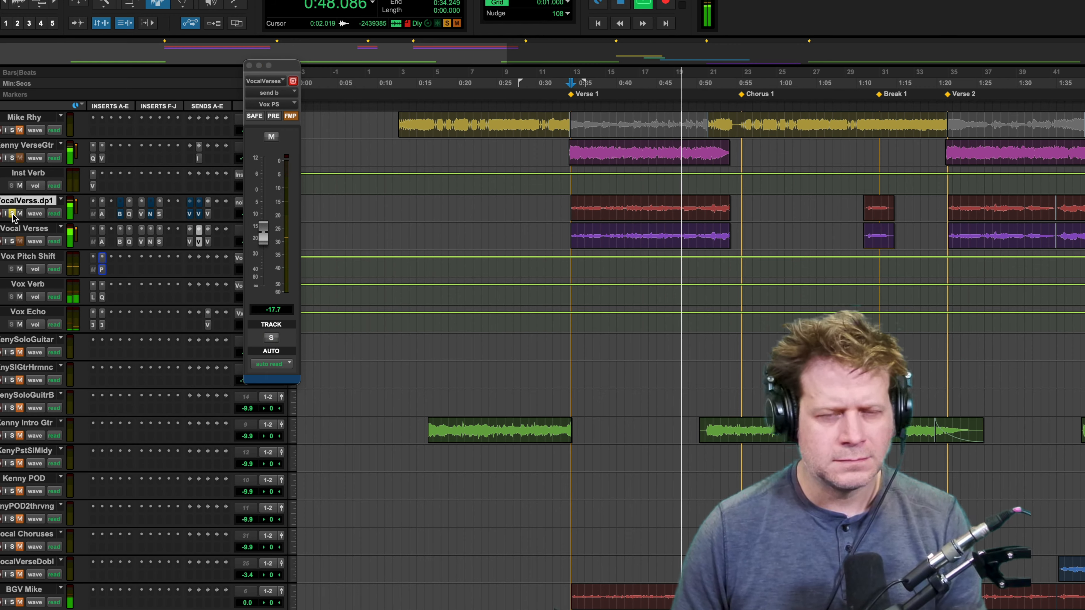
key("space")
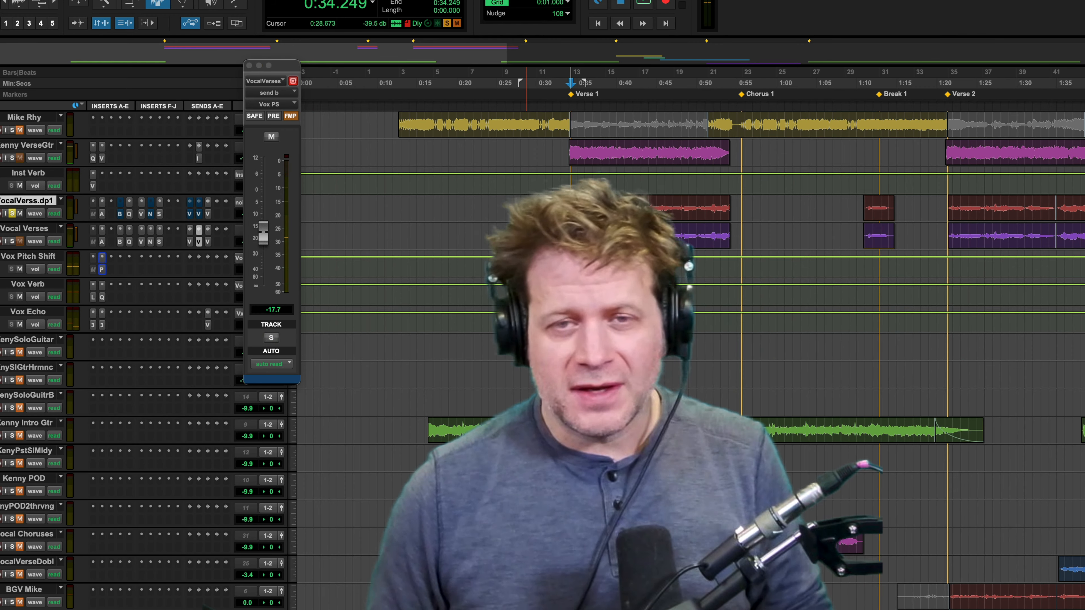